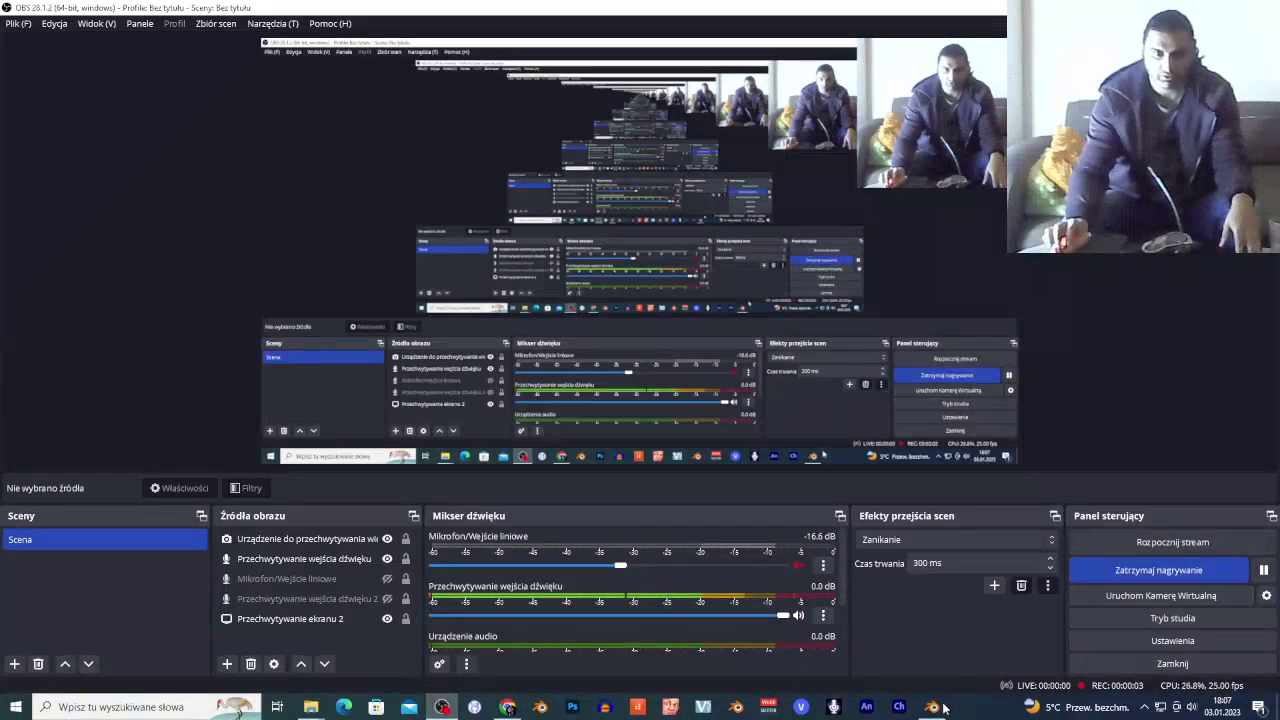
Switch to the browser and examine the City Road Builder product page on Blender Market
mouse_move(932, 708)
left_click(880, 645)
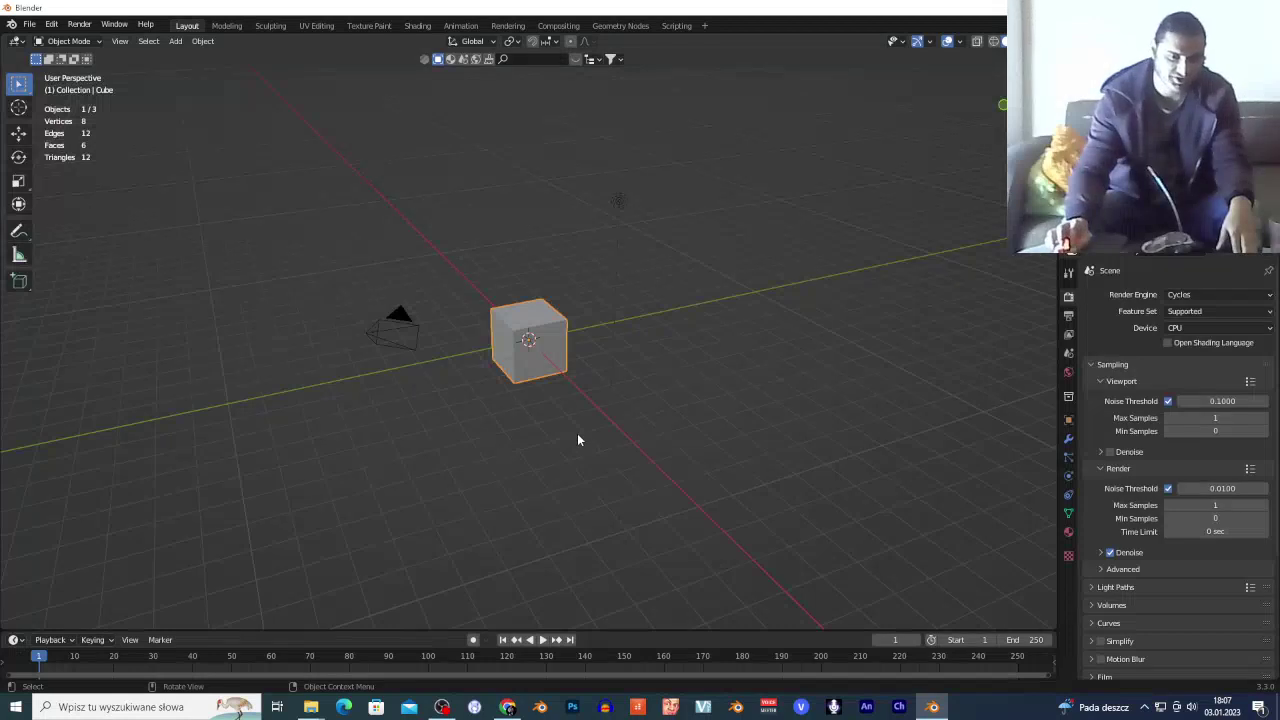
left_click(508, 707)
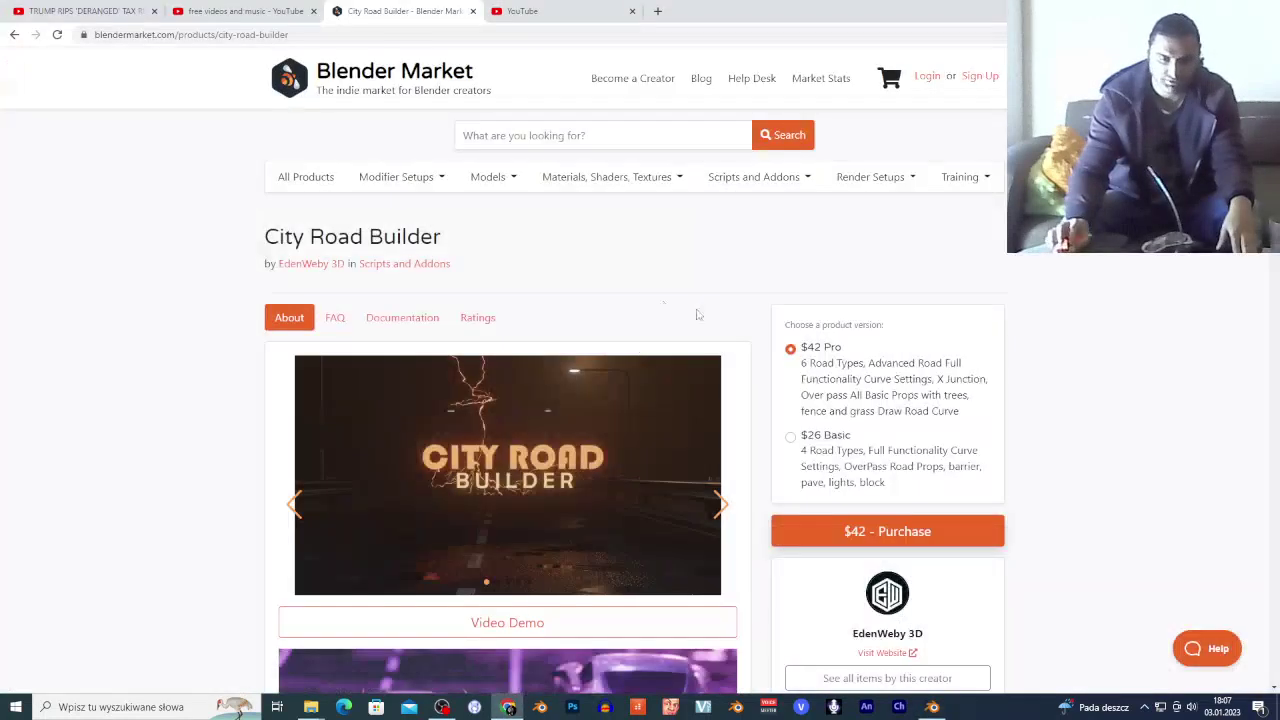
scroll(764, 377, "down", 2)
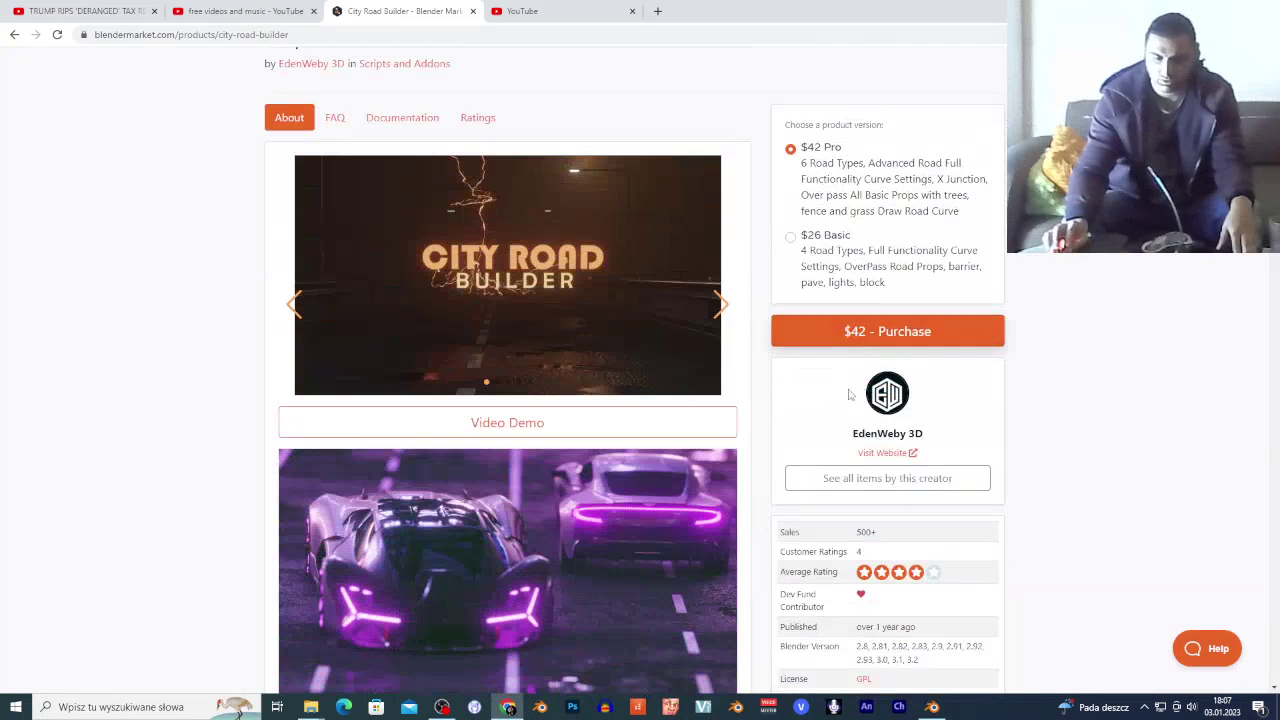
Return to Blender and delete the default cube from the scene
left_click(932, 707)
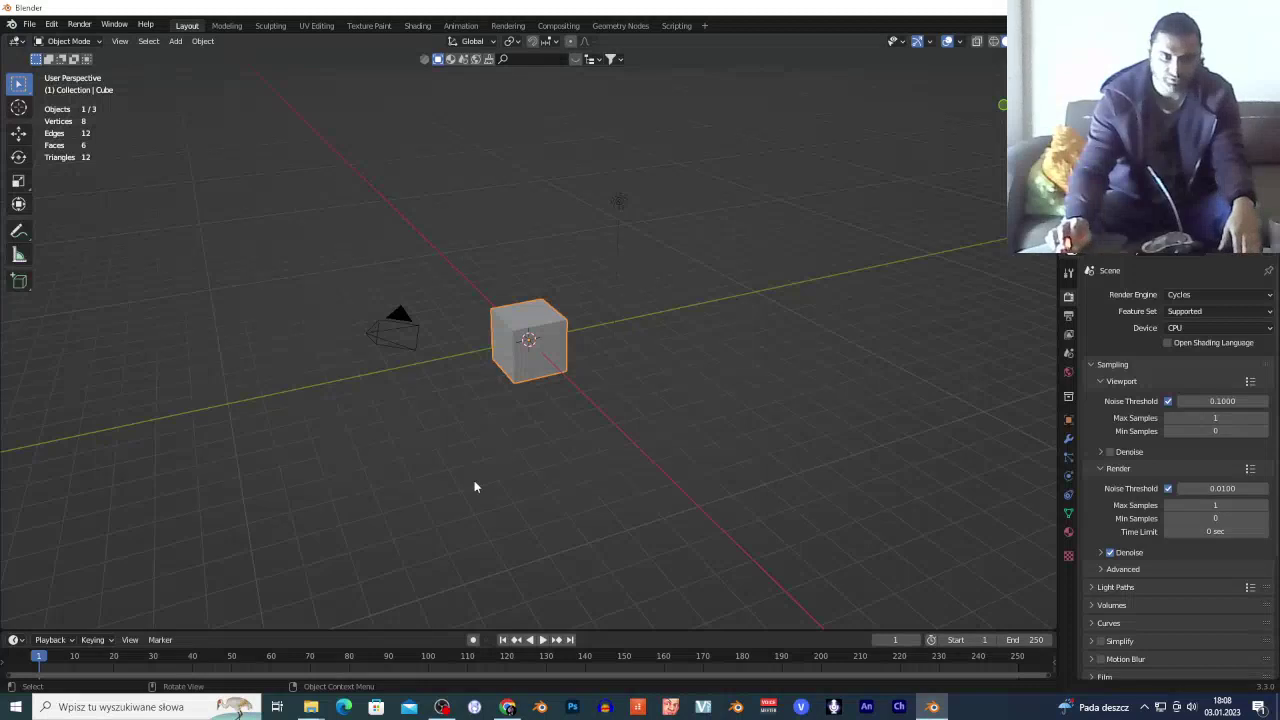
key("x")
left_click(540, 338)
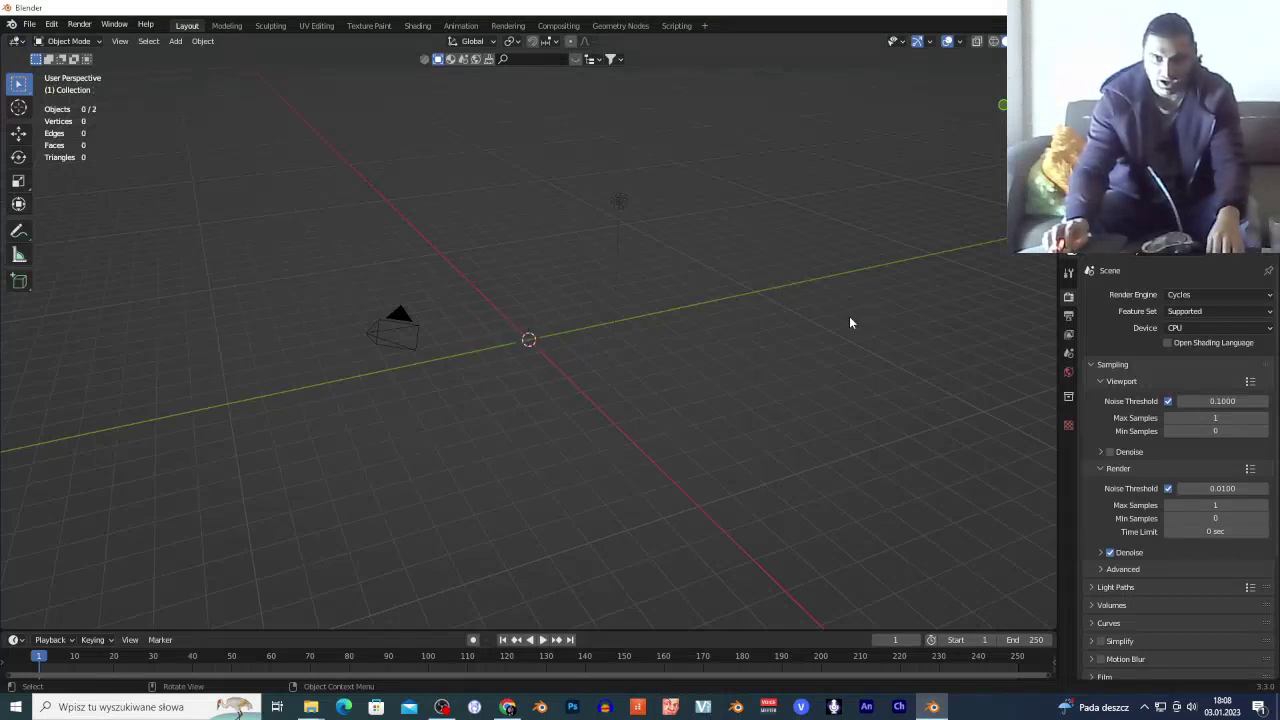
Display the City Road Builder add-on's settings beside the 3D view and revisit its product page in the browser
key("n")
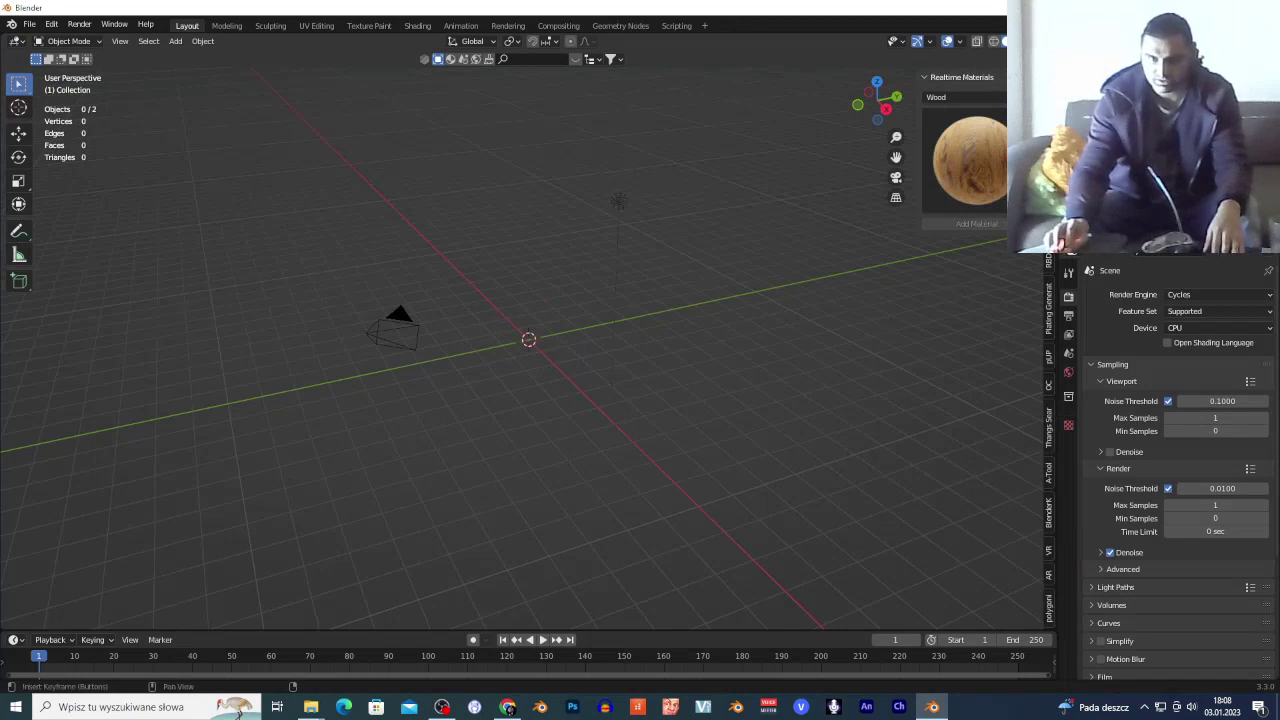
left_click(1048, 88)
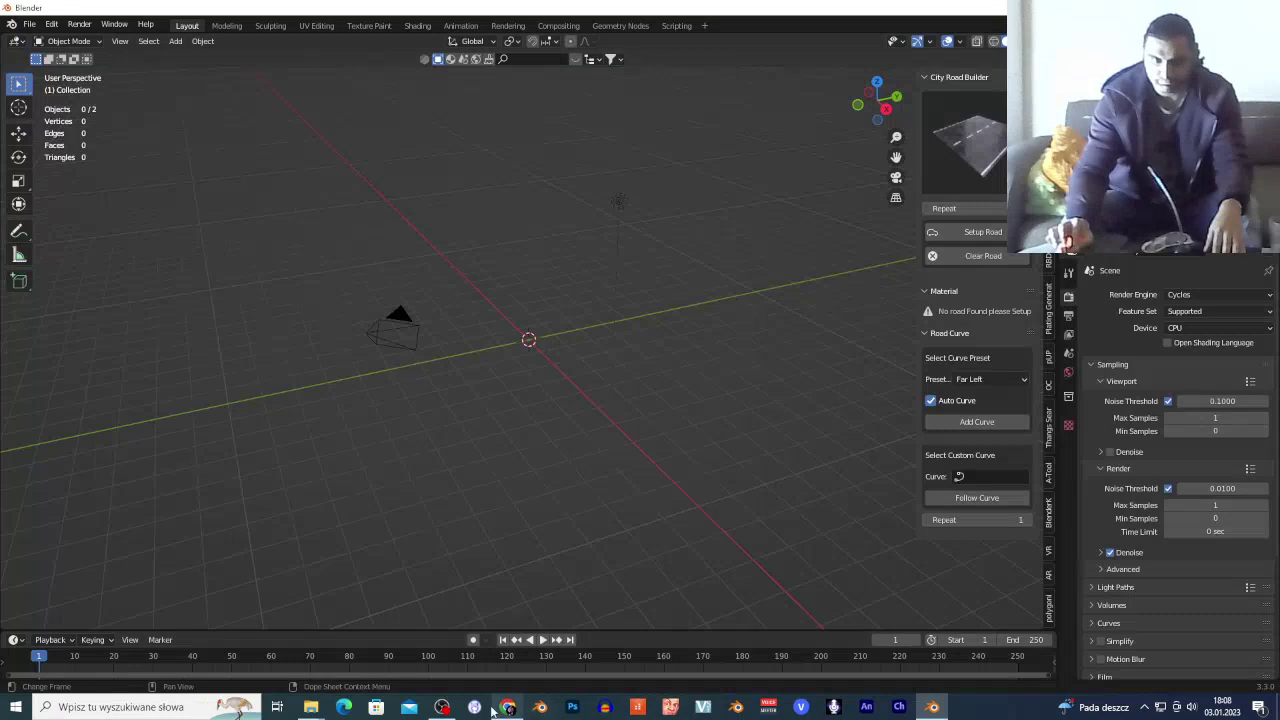
left_click(507, 707)
scroll(608, 309, "up", 2)
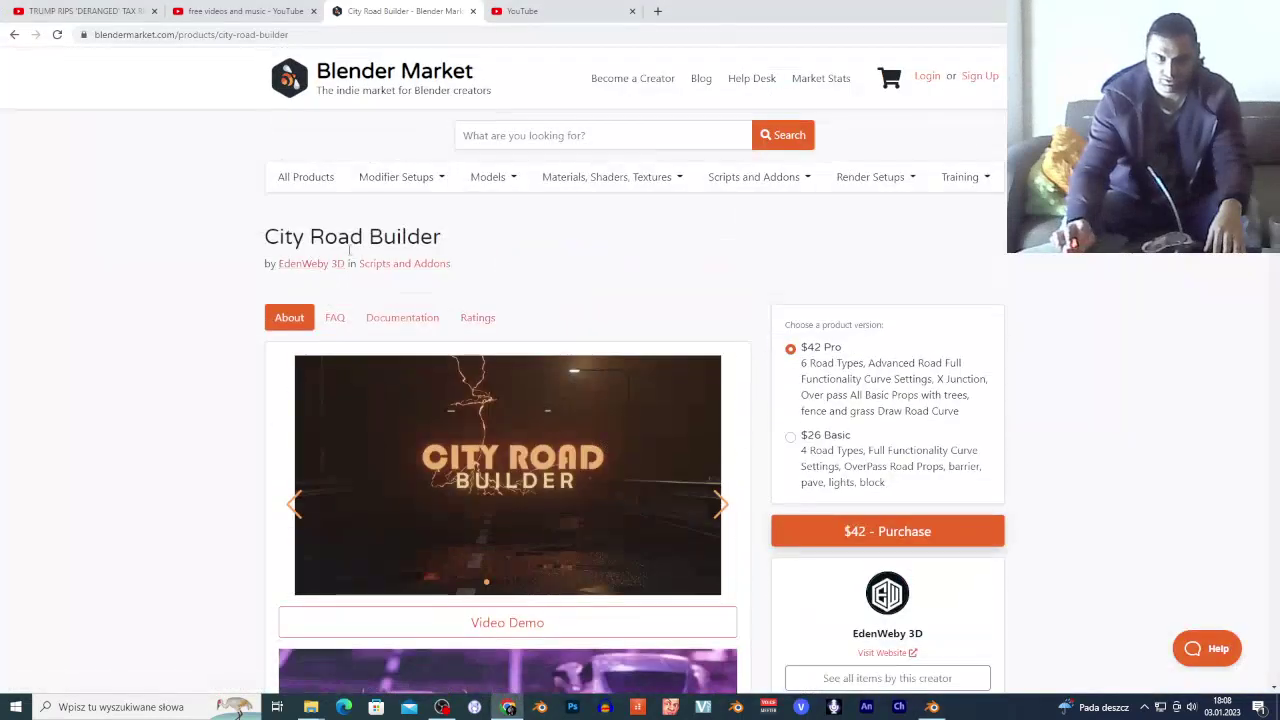
Return to Blender and set up a new road with the City Road Builder add-on
left_click(933, 707)
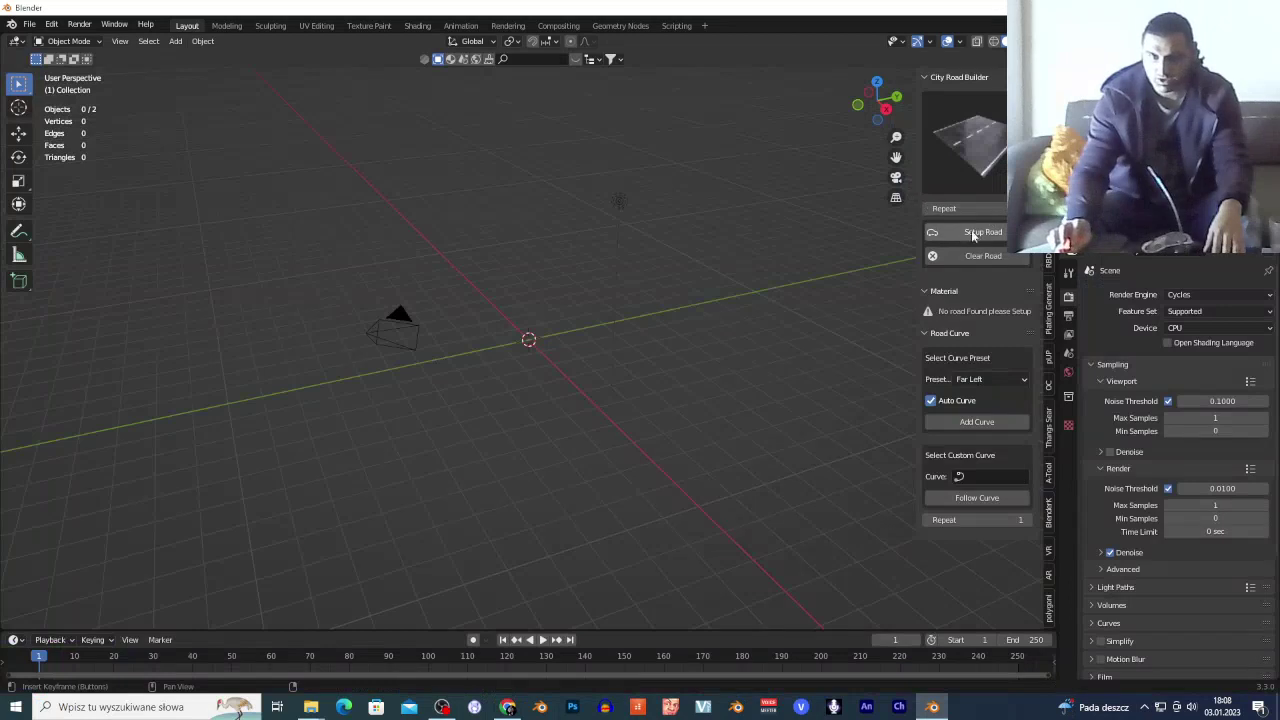
left_click(993, 232)
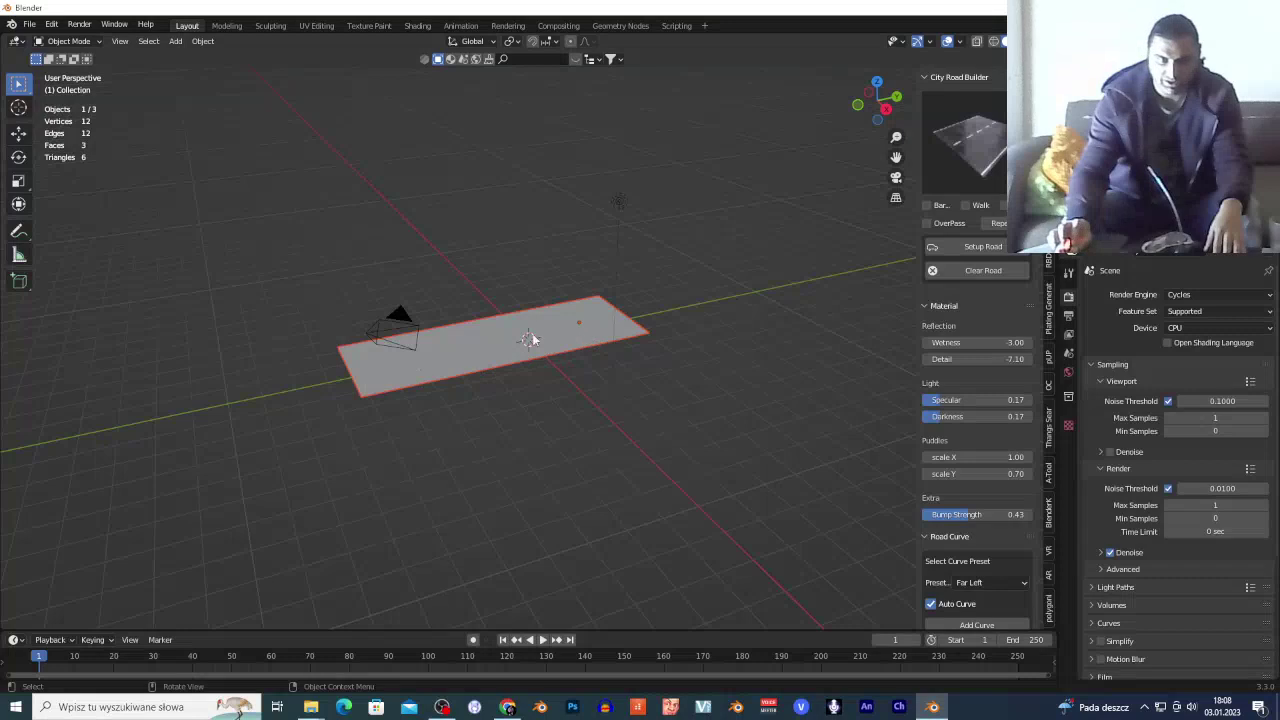
Add barriers, walkways and street lights along both sides of the road
key("shift+grave")
key("w")
key("a")
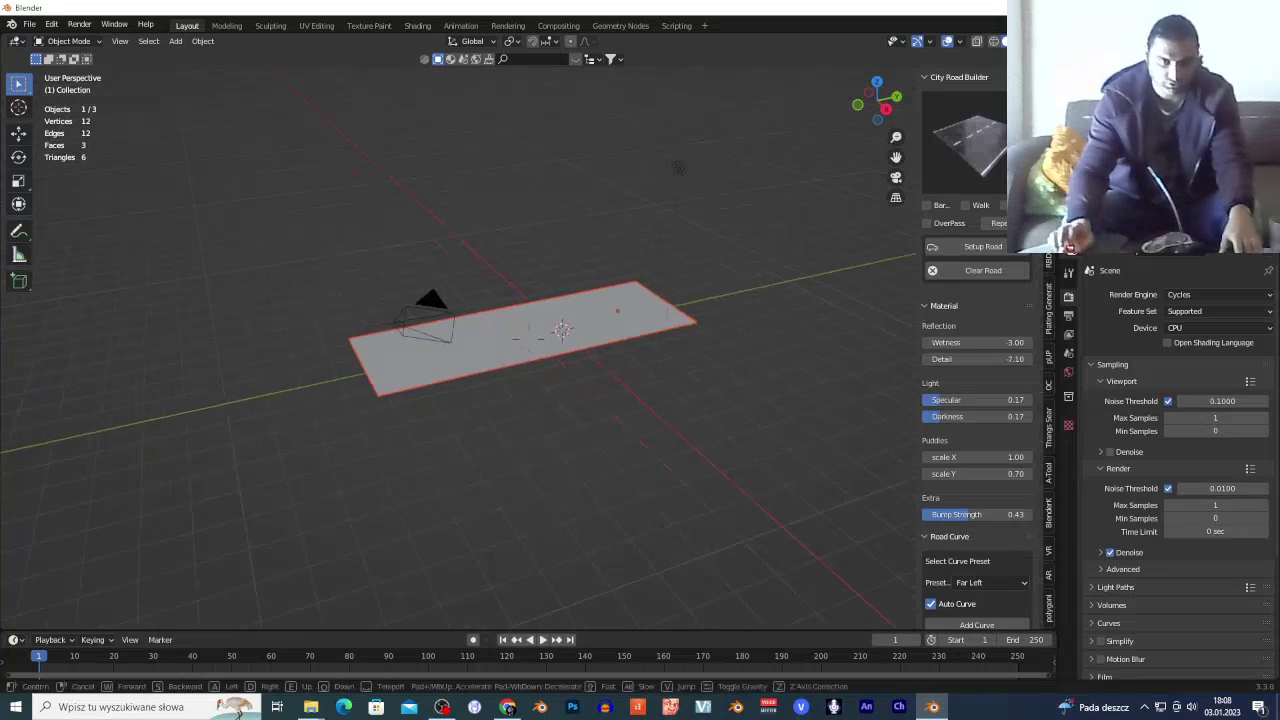
key("a")
key("w")
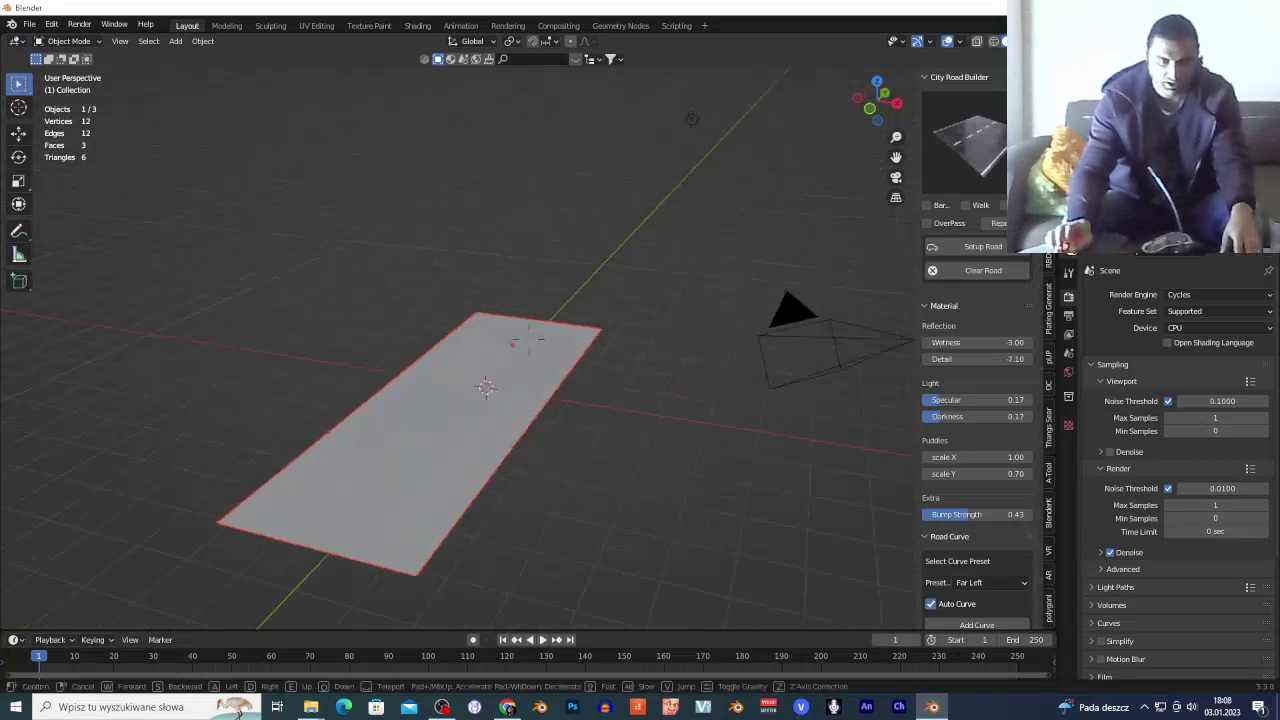
key("q")
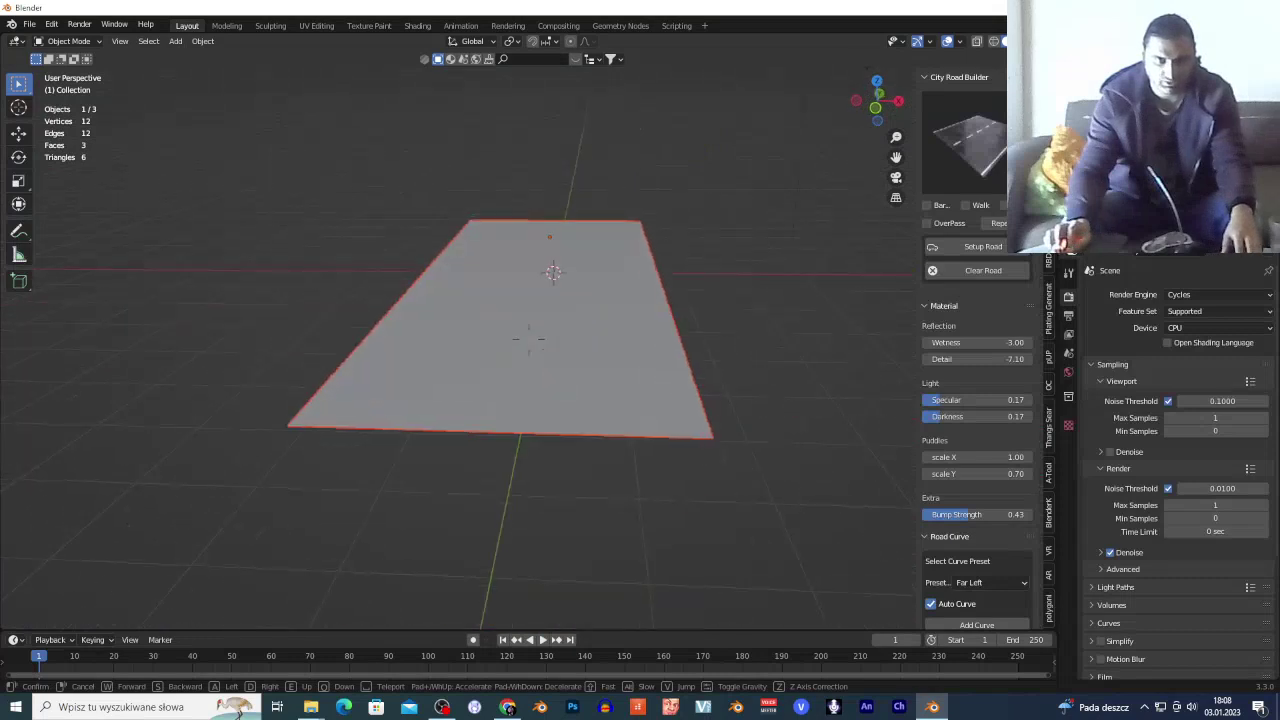
key("a")
left_click(569, 331)
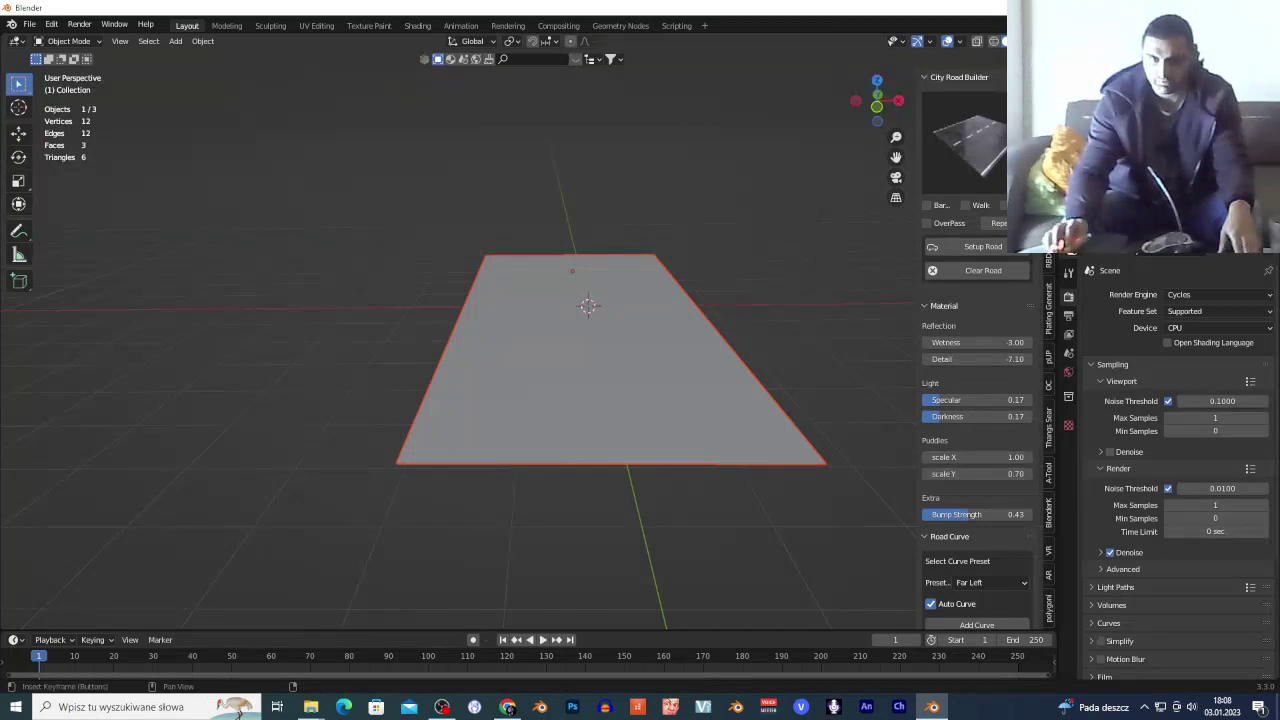
left_click(936, 205)
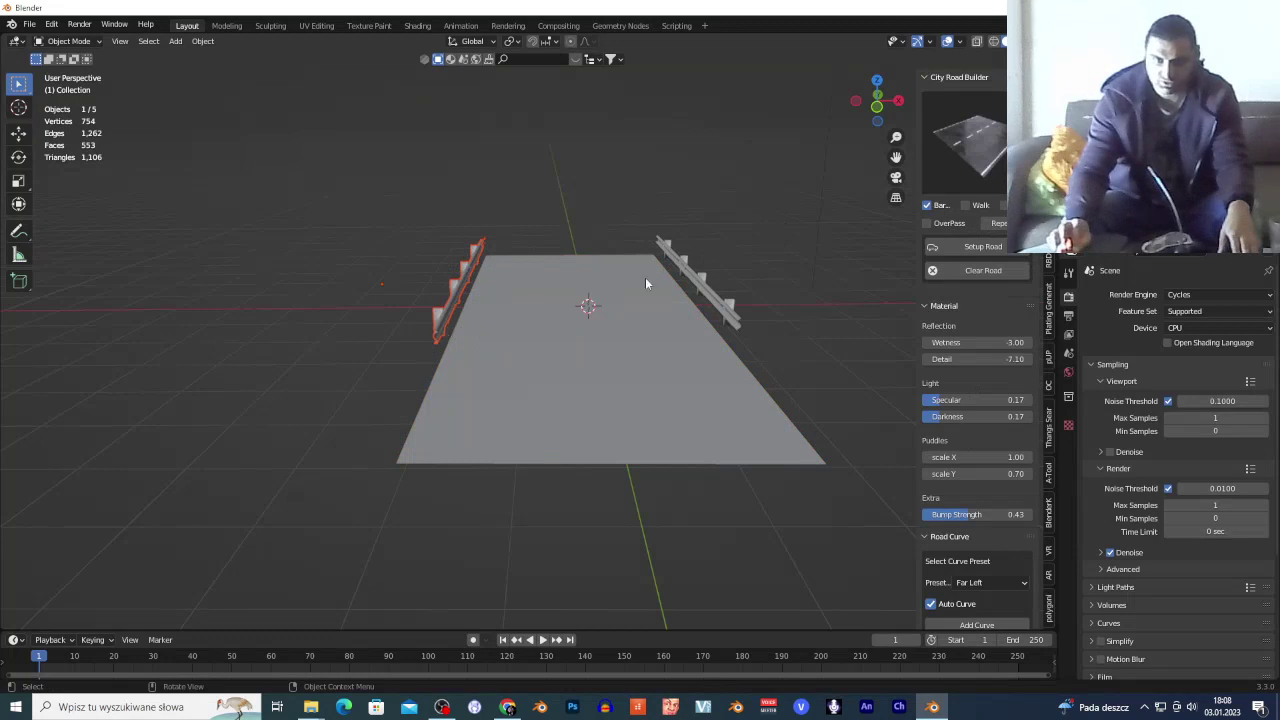
left_click(977, 207)
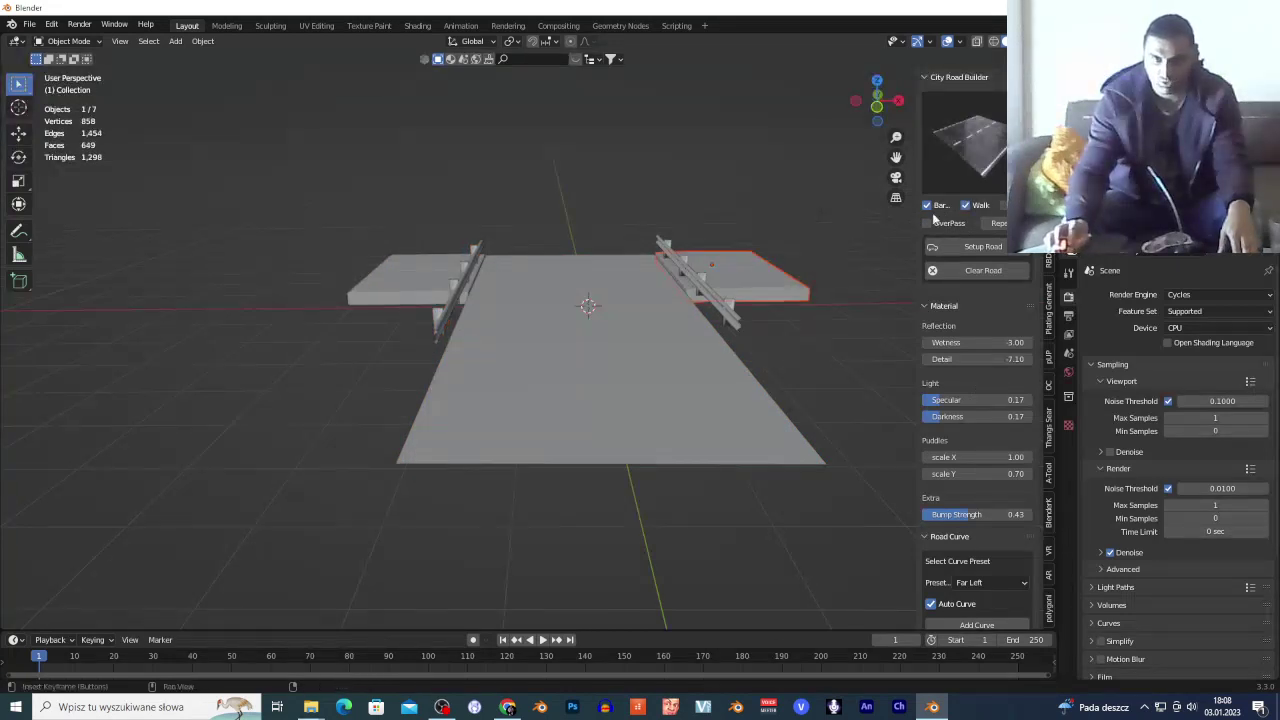
left_click(1005, 205)
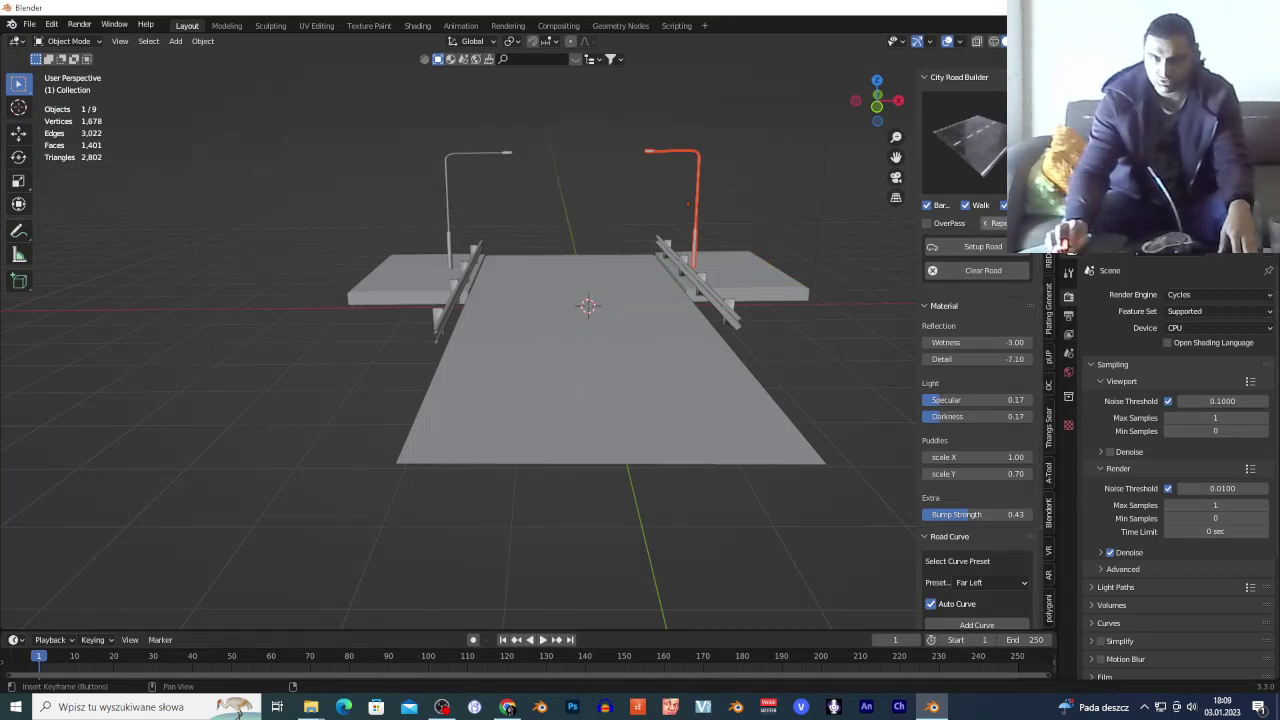
Lengthen the road and its roadside props by raising the repeat count to 5
left_click(997, 223)
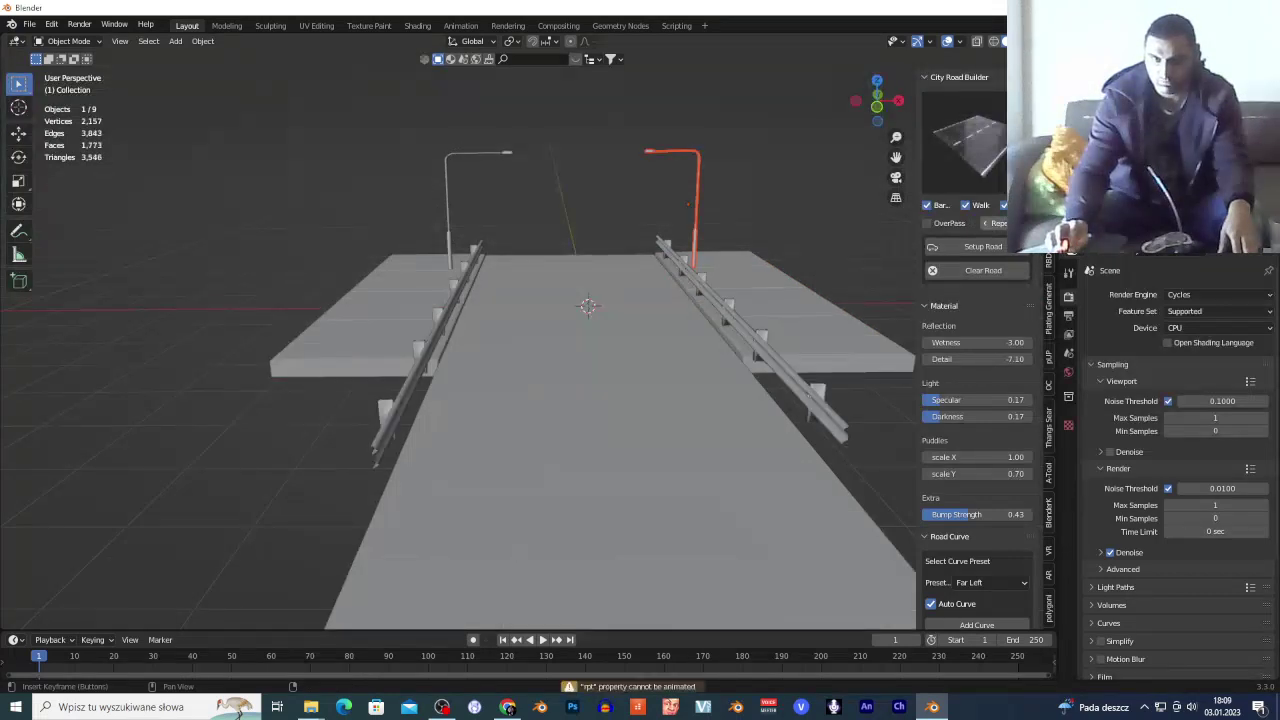
left_click(997, 223)
left_click(997, 223)
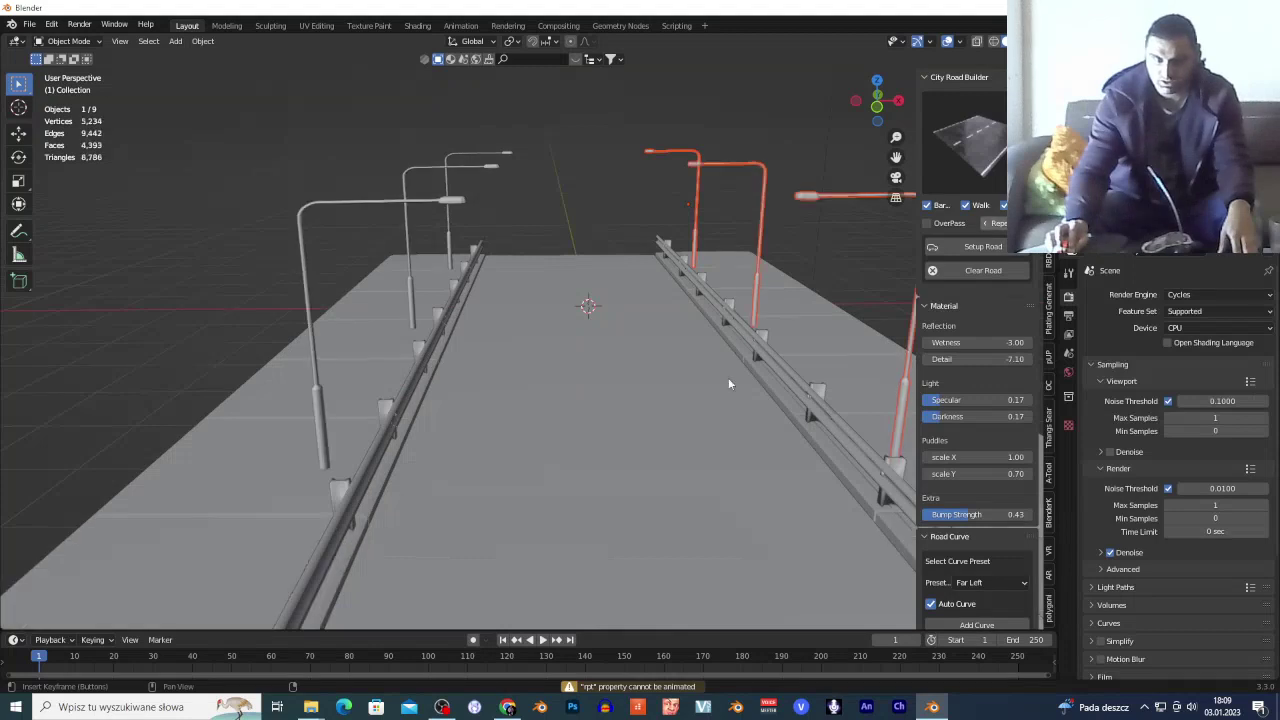
Try the OverPass option to turn the road into an elevated bridge on pillars
key("shift+grave")
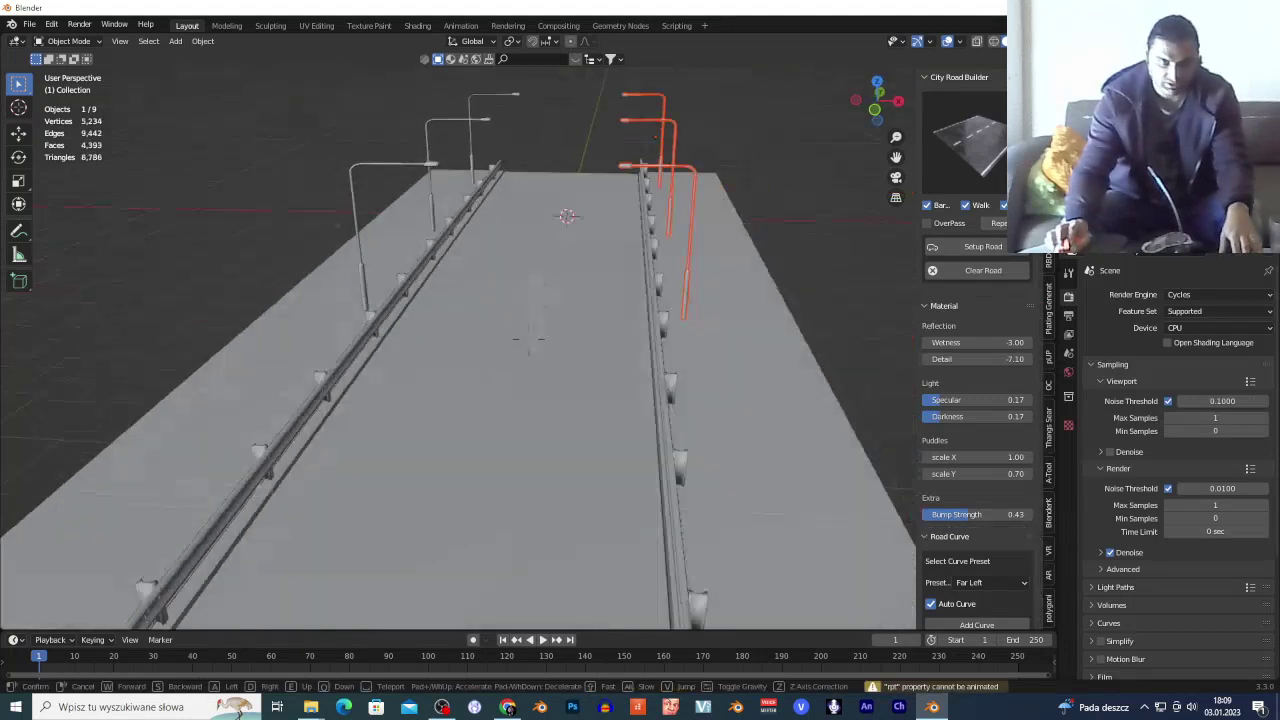
key("s")
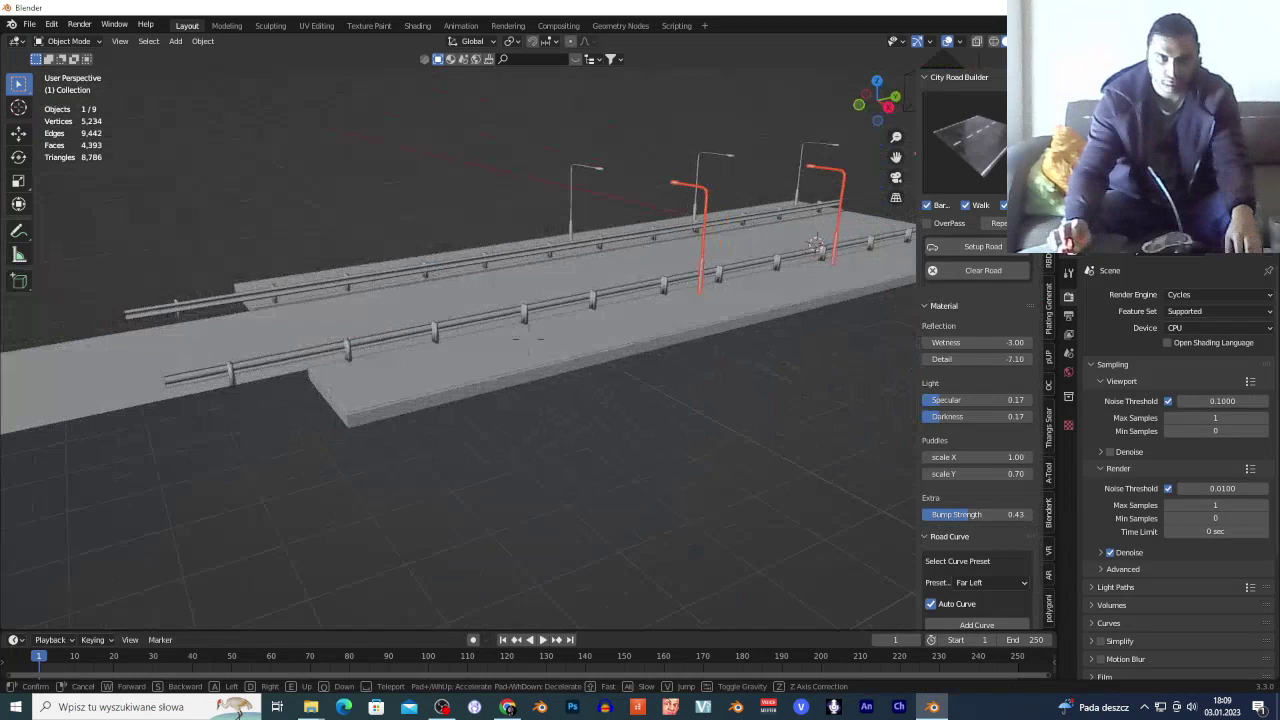
key("s")
key("a")
left_click(612, 470)
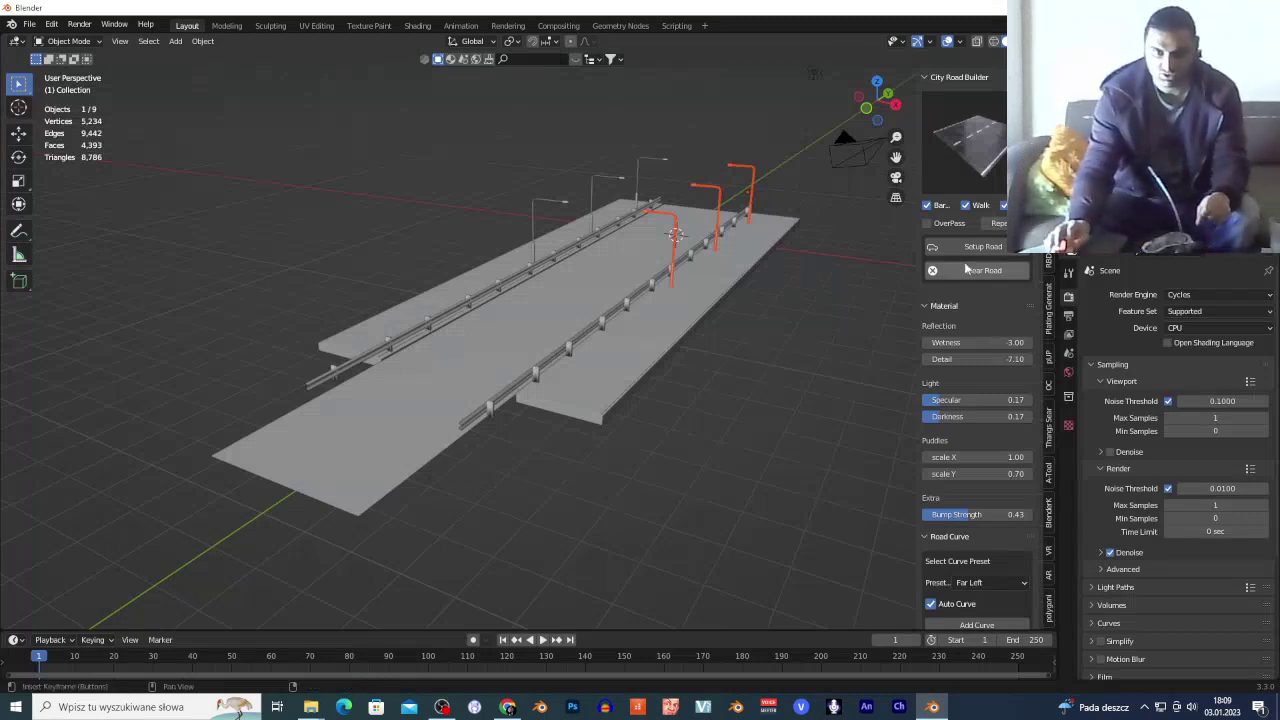
left_click(928, 224)
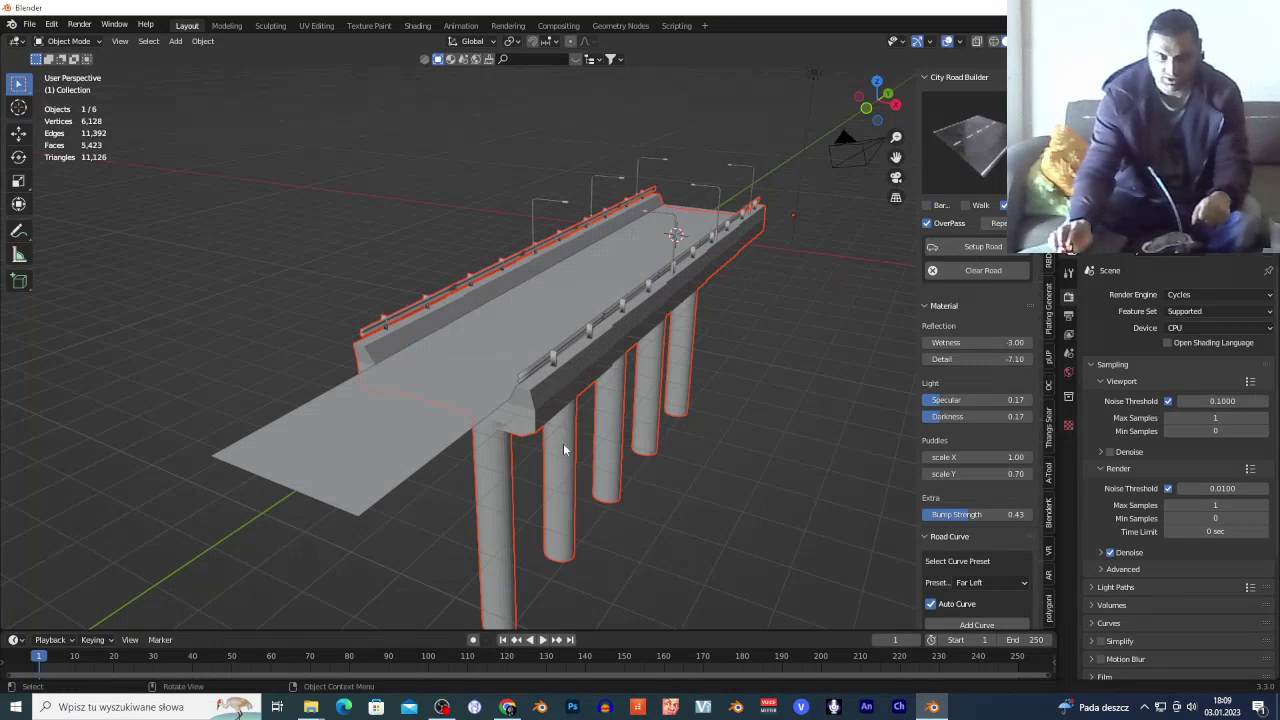
scroll(564, 449, "down", 2)
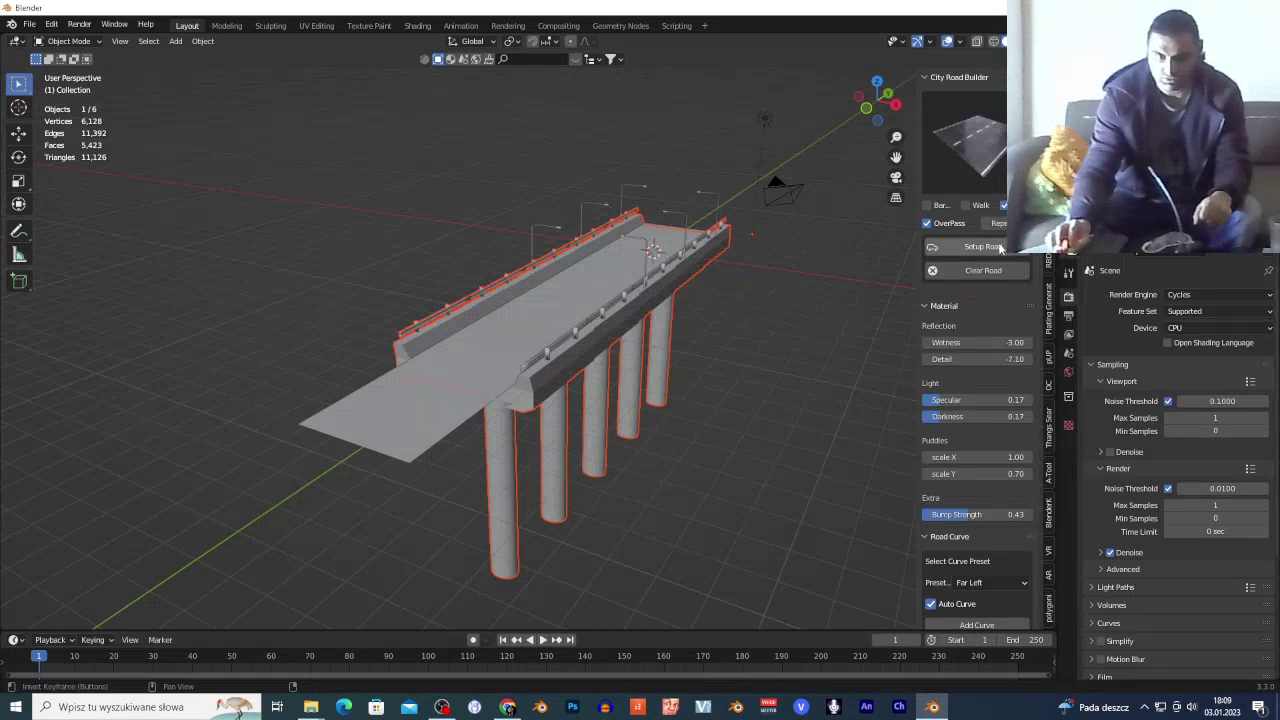
Turn off the overpass and enable the road's walkways and barriers again
left_click(949, 224)
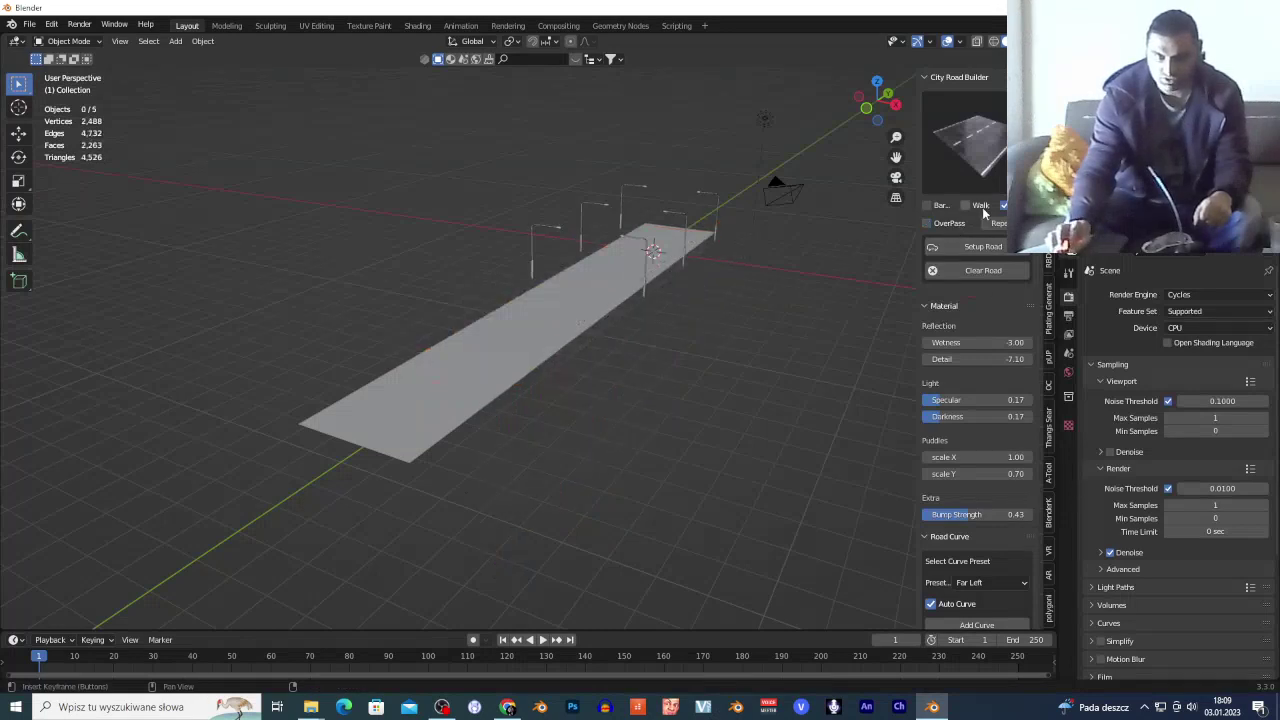
left_click(981, 206)
left_click(934, 205)
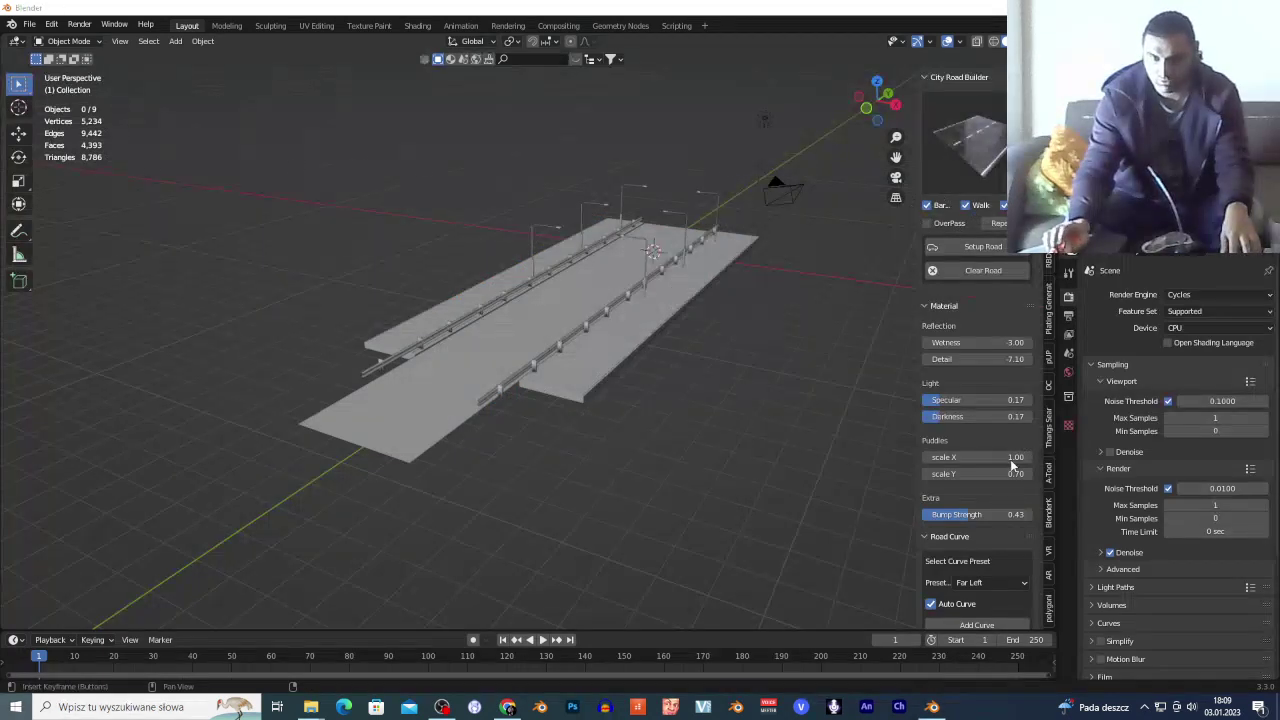
Bend the road by adding a curve with the Far Left preset and Auto Curve enabled
scroll(1014, 461, "down", 3)
key("super")
left_click(730, 370)
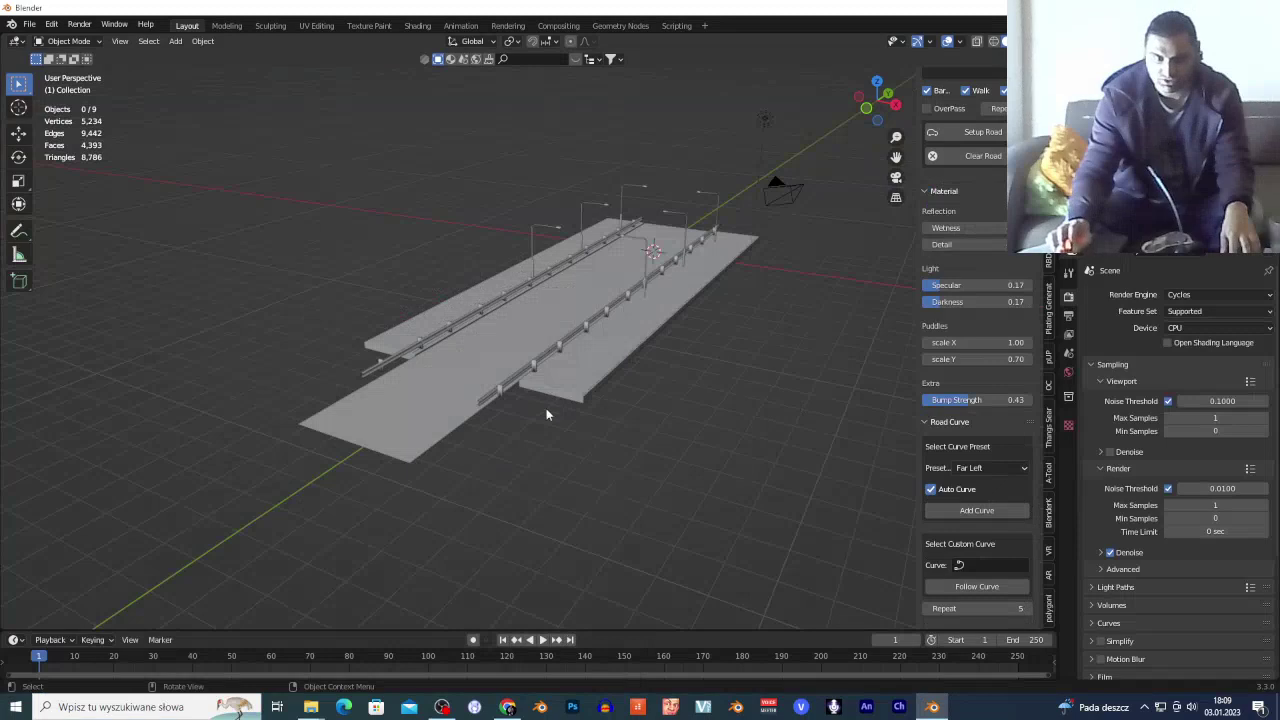
key("shift+grave")
key("a")
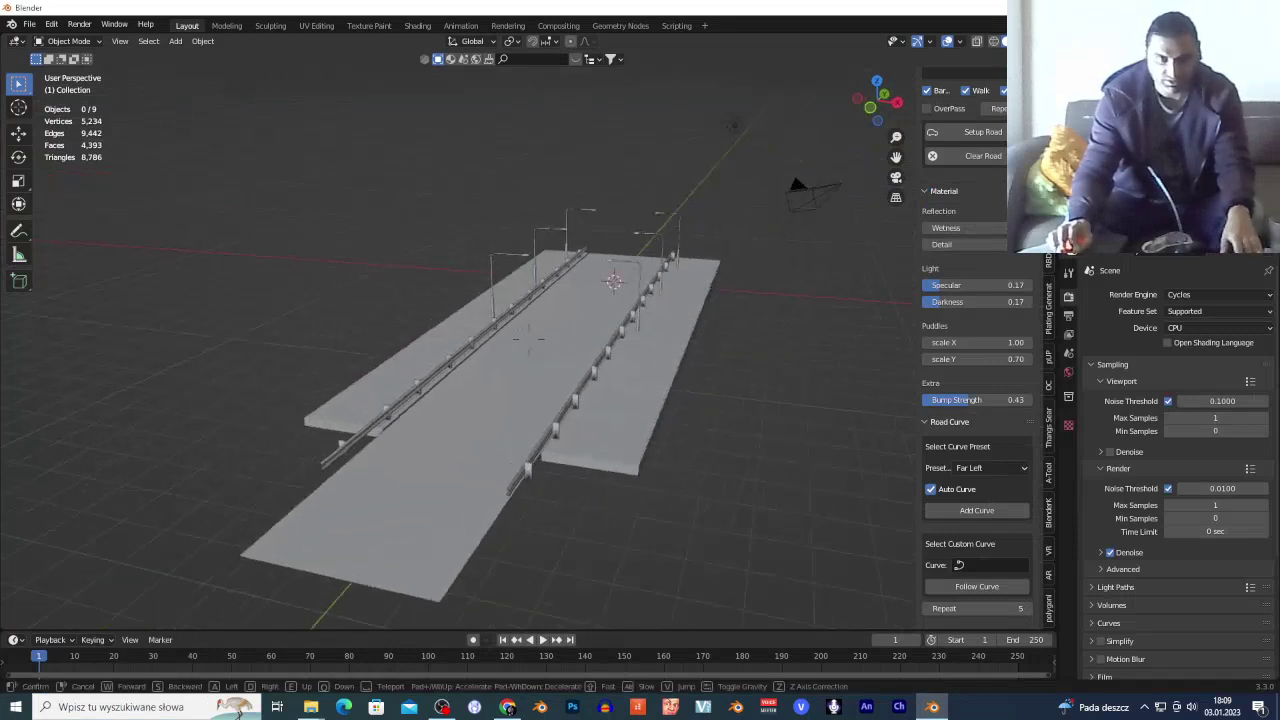
left_click(543, 414)
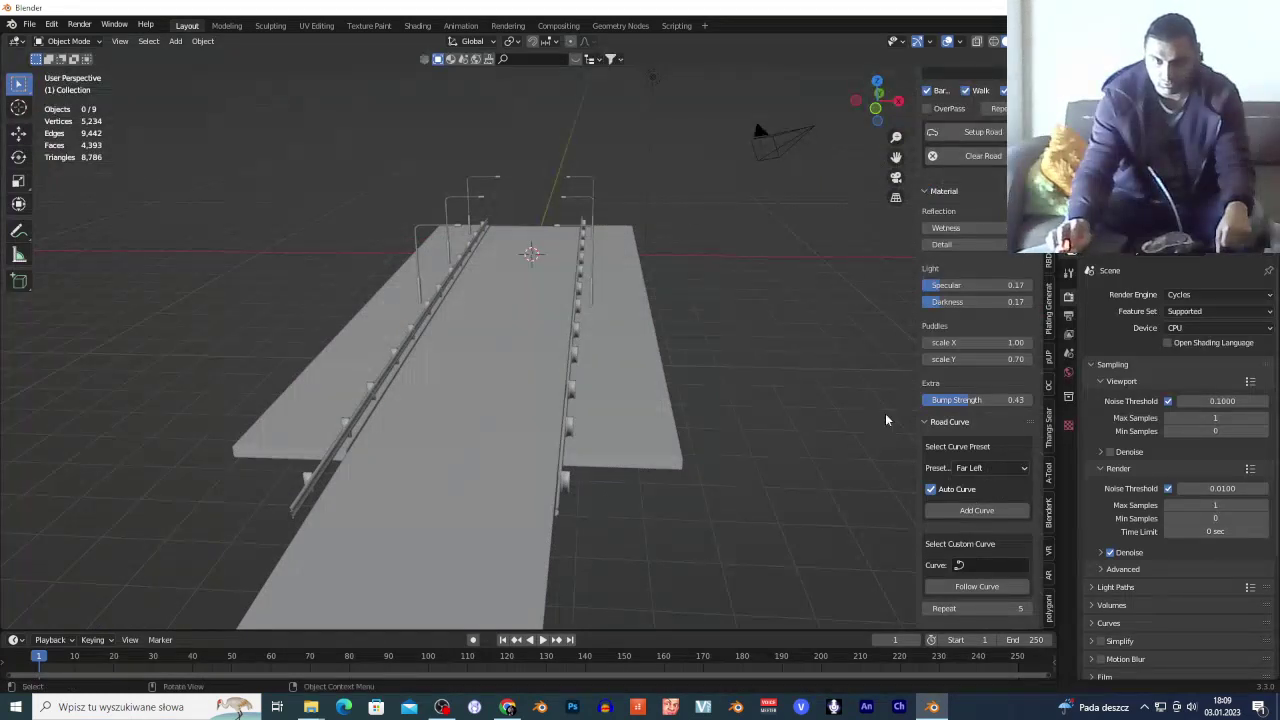
left_click(985, 512)
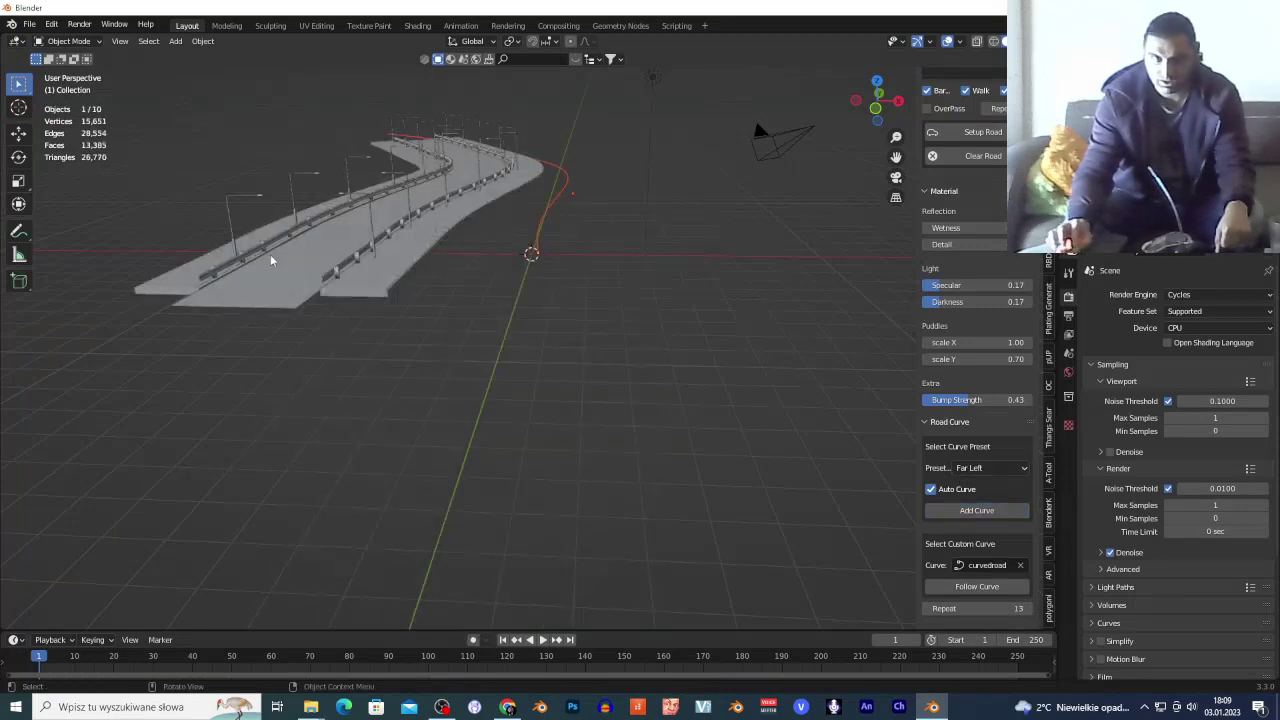
Examine the shape of the bent road and its barriers and light posts from several angles and distances
key("shift+grave")
key("w")
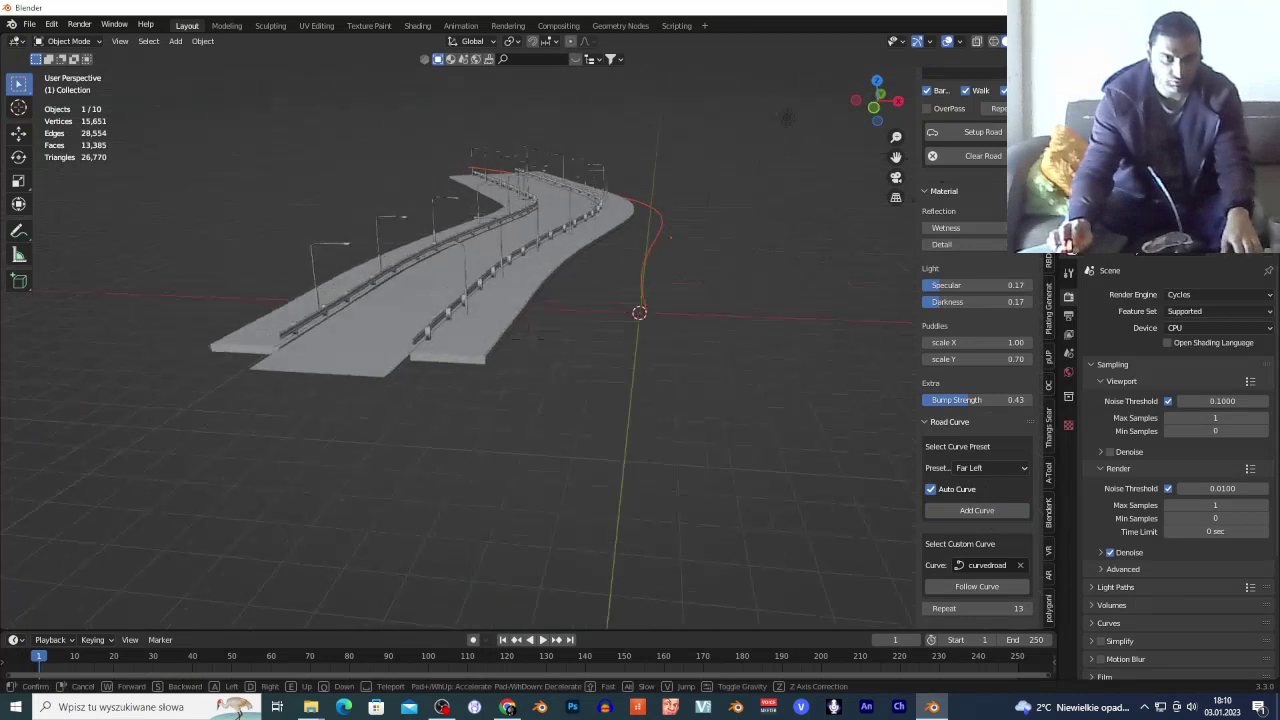
key("w")
key("s")
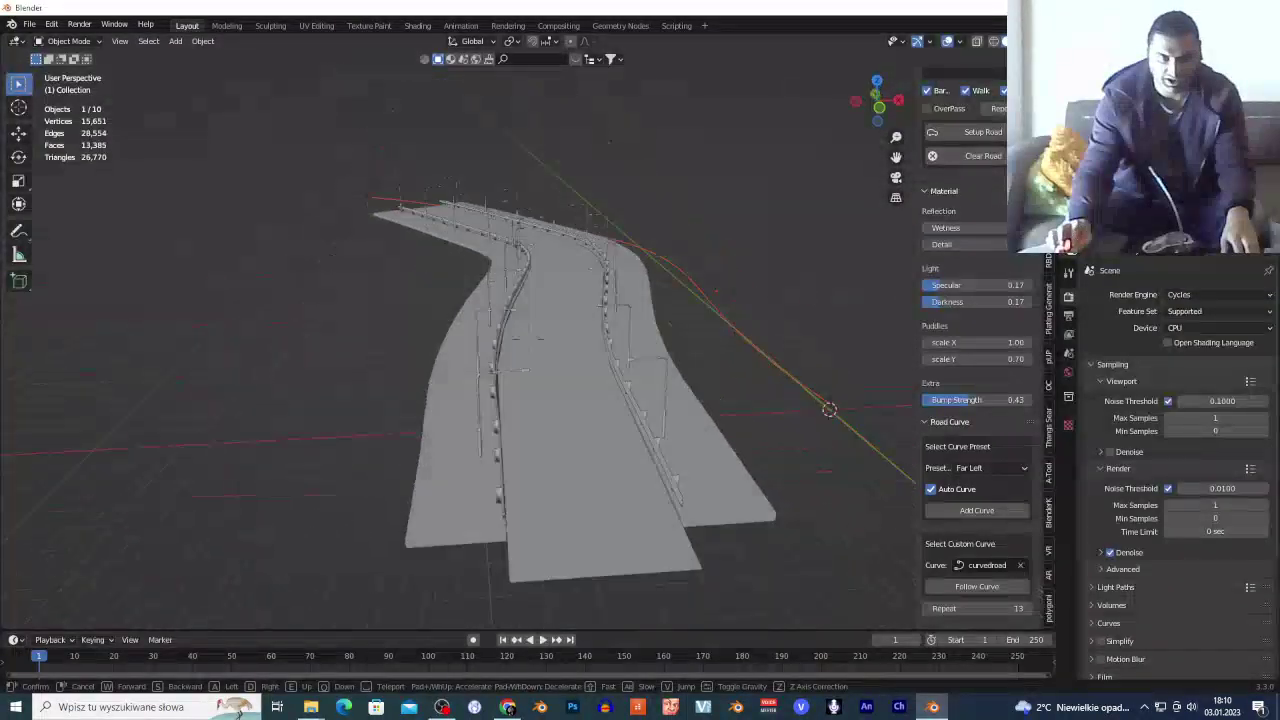
key("s")
key("d")
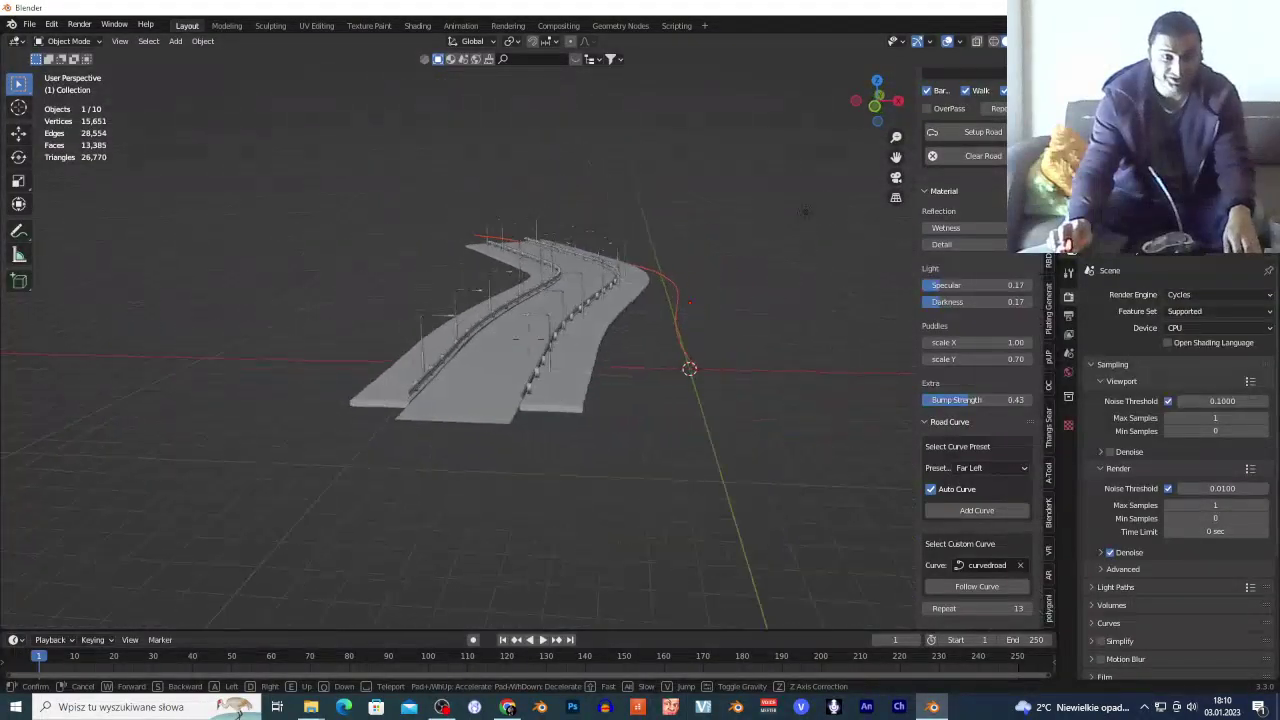
left_click(543, 226)
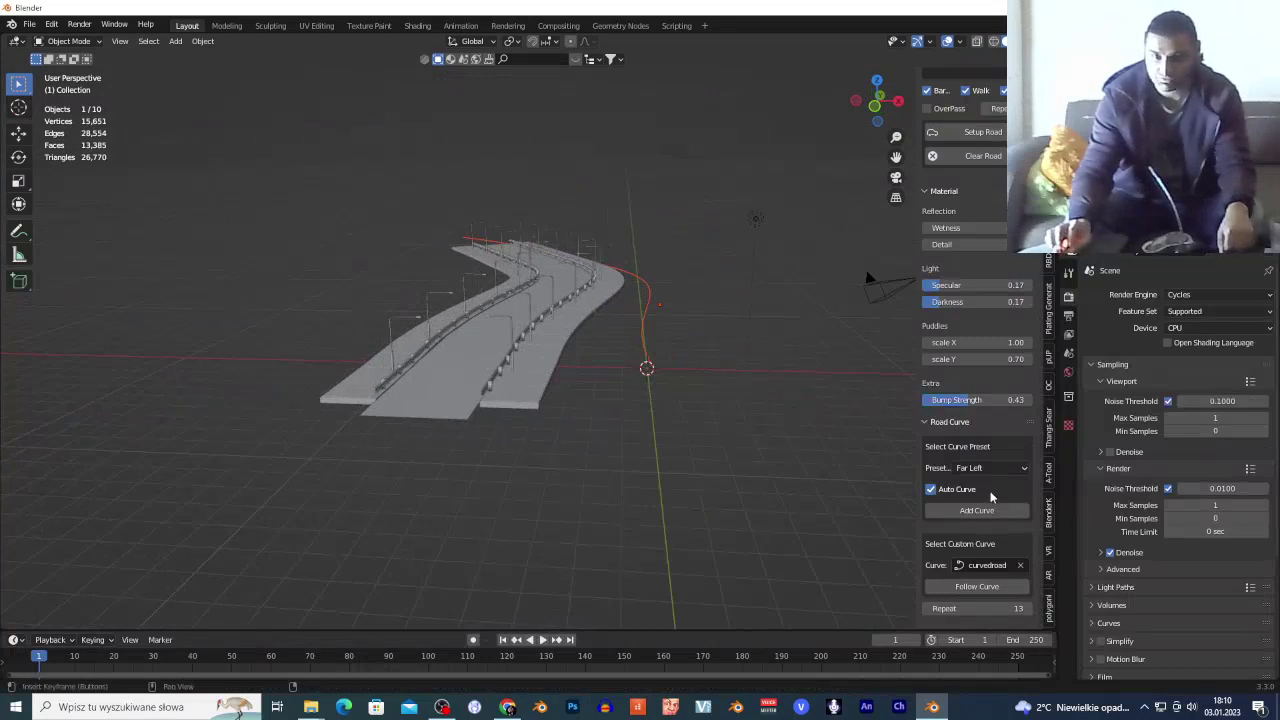
Reshape the road by adding a curve with the Left Curved preset, keeping Auto Curve enabled
left_click(968, 469)
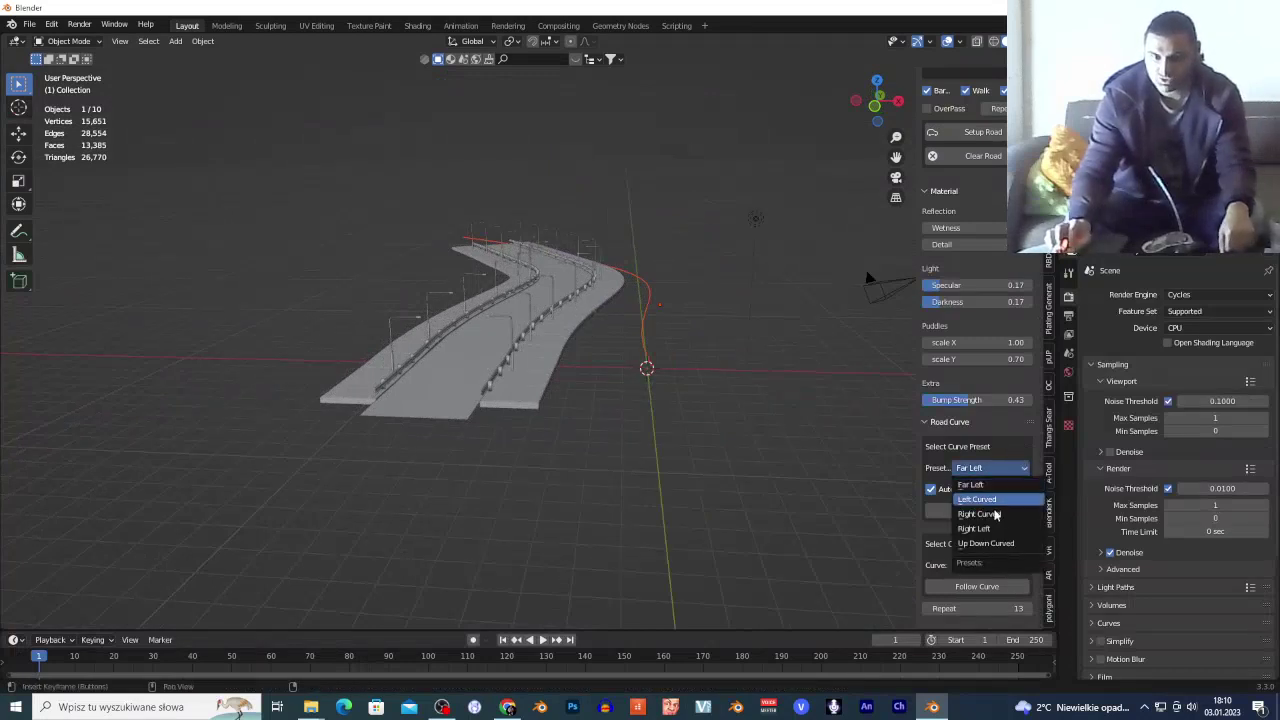
left_click(999, 499)
left_click(985, 516)
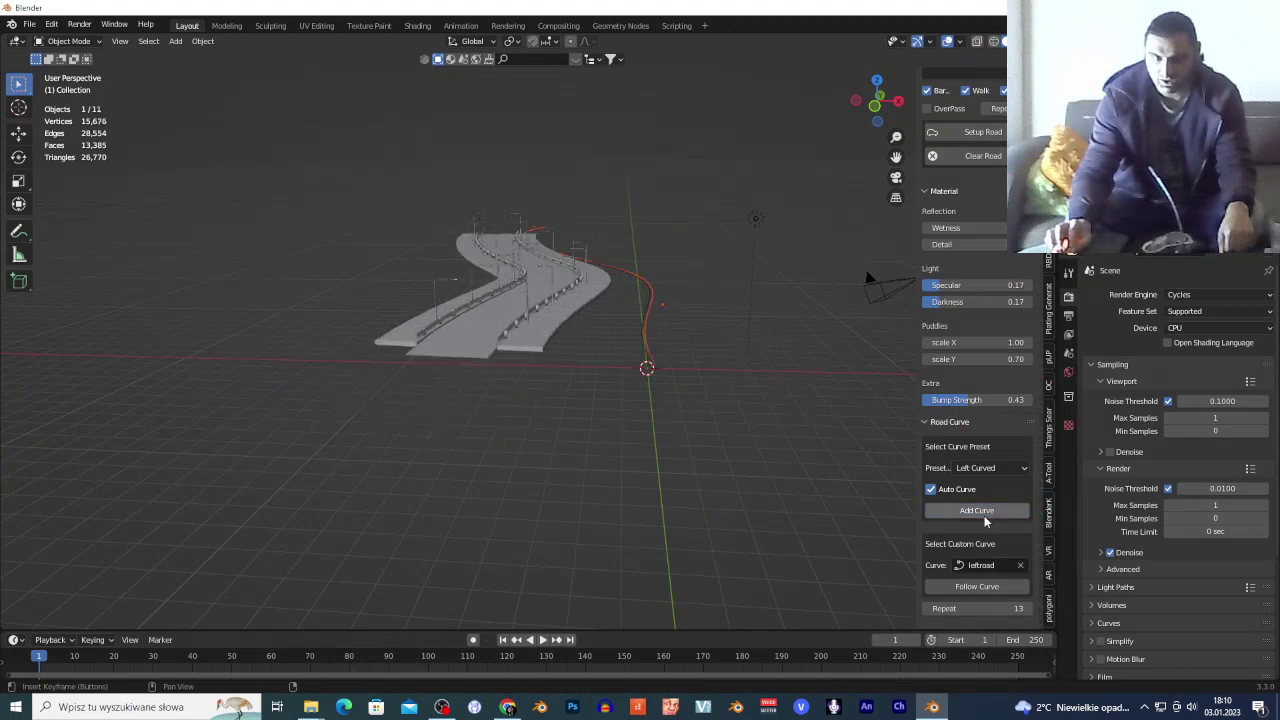
key("shift+grave")
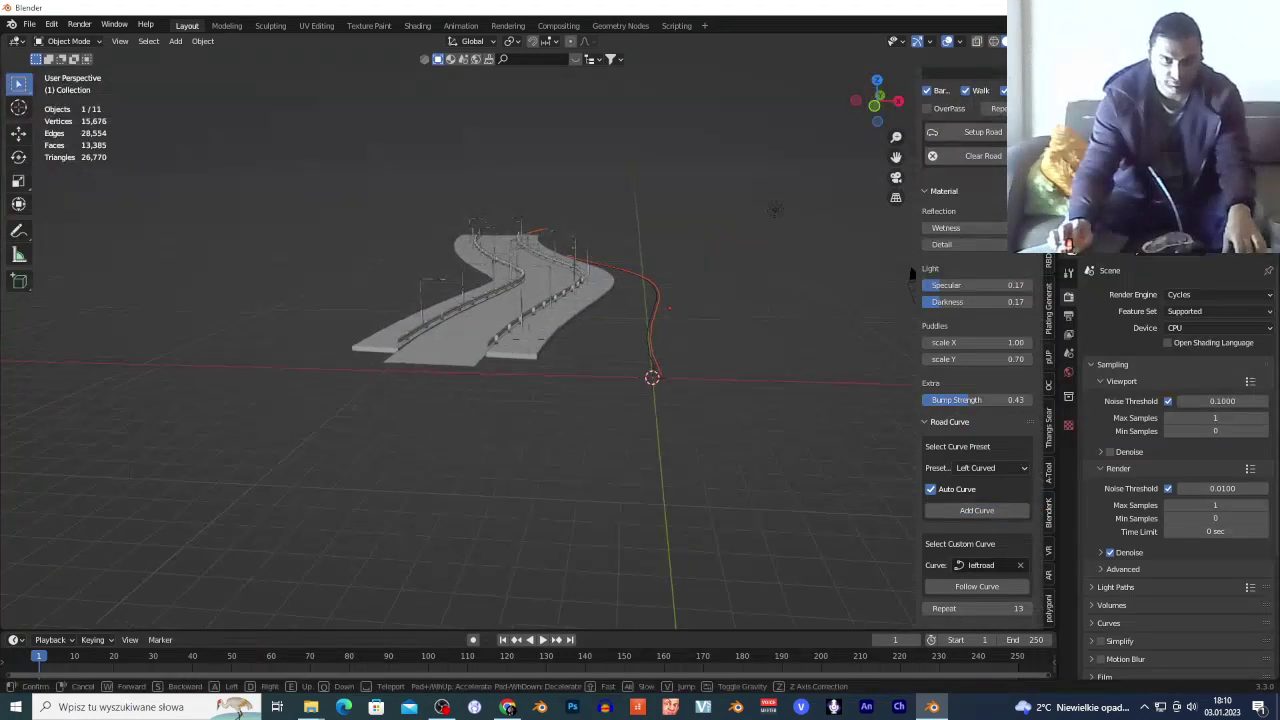
key("w")
left_click(705, 301)
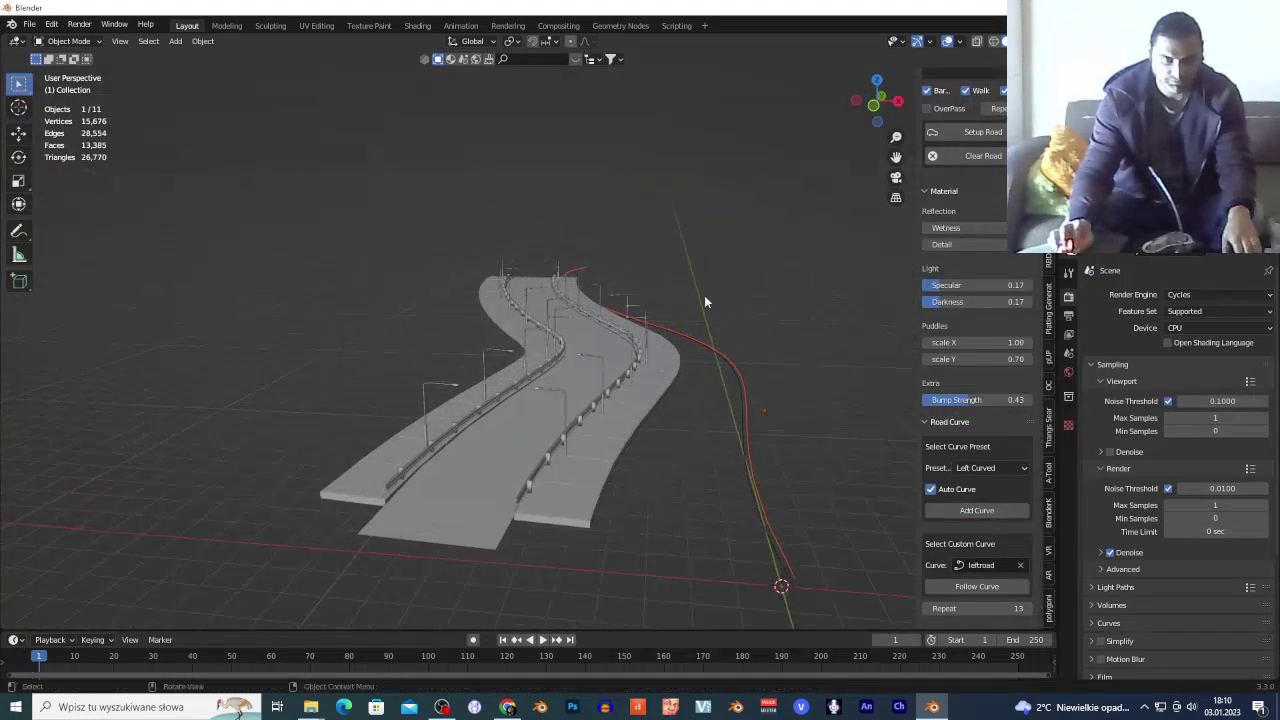
Lengthen the curved road and its roadside props by raising the road's repeat count by two
scroll(975, 350, "up", 2)
left_click(1025, 188)
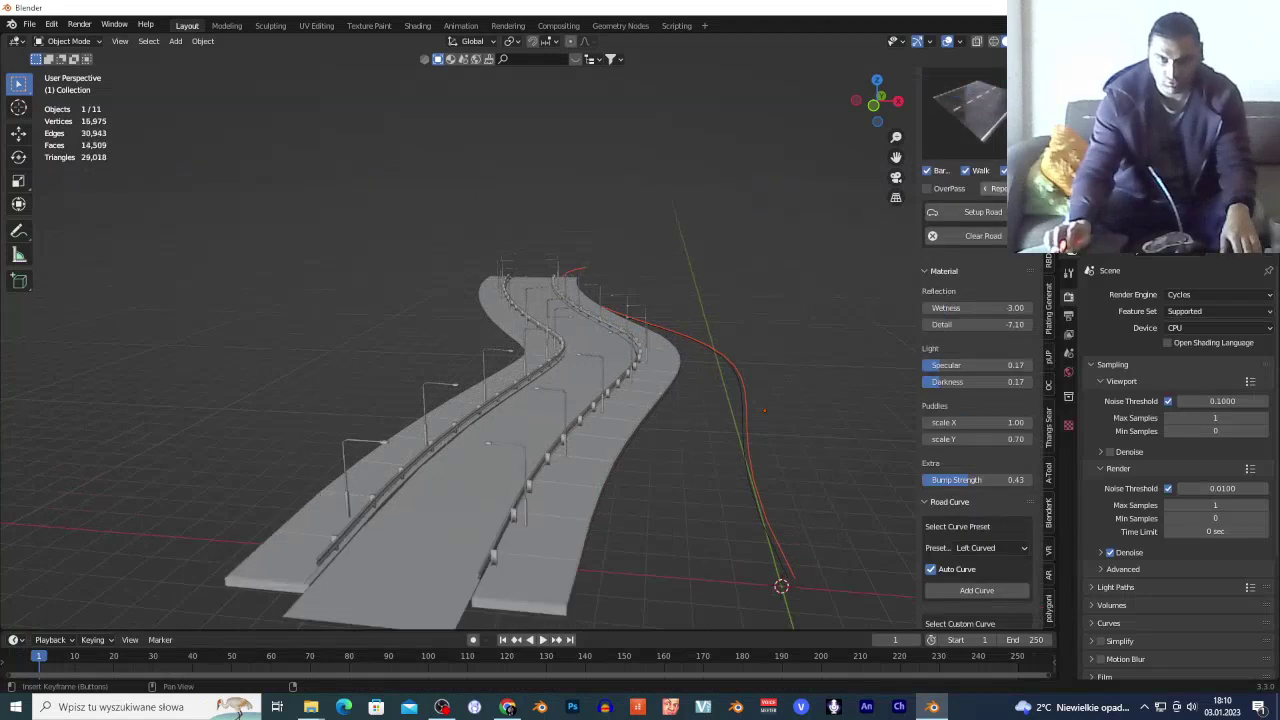
left_click(1025, 188)
key("shift+grave")
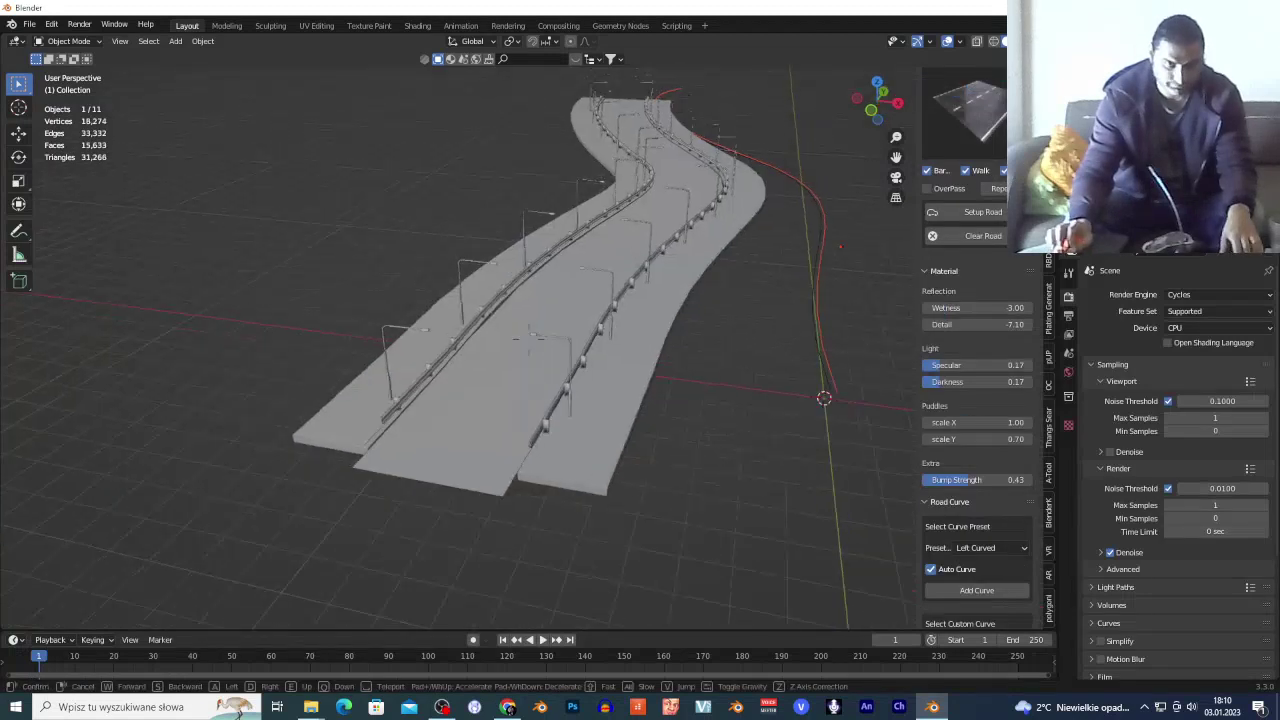
key("a")
key("w")
left_click(529, 340)
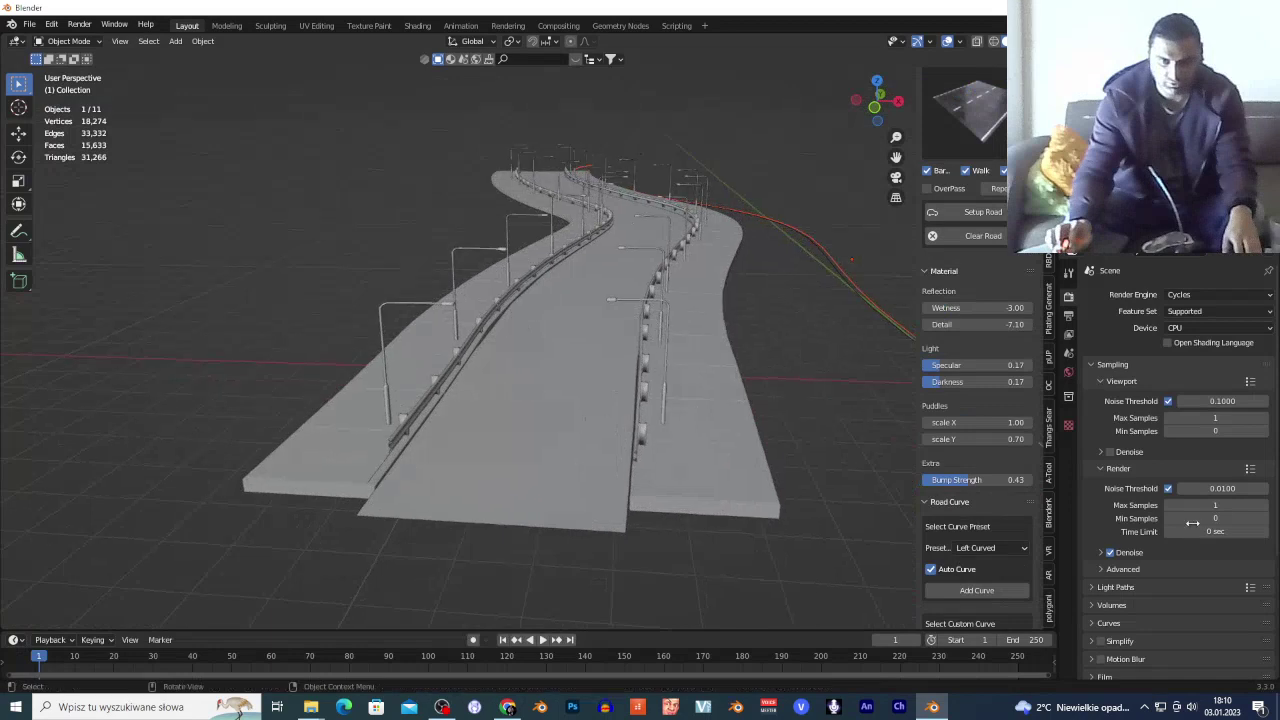
Enable viewport denoising and preview the road in rendered shading from just above its surface
left_click(1110, 453)
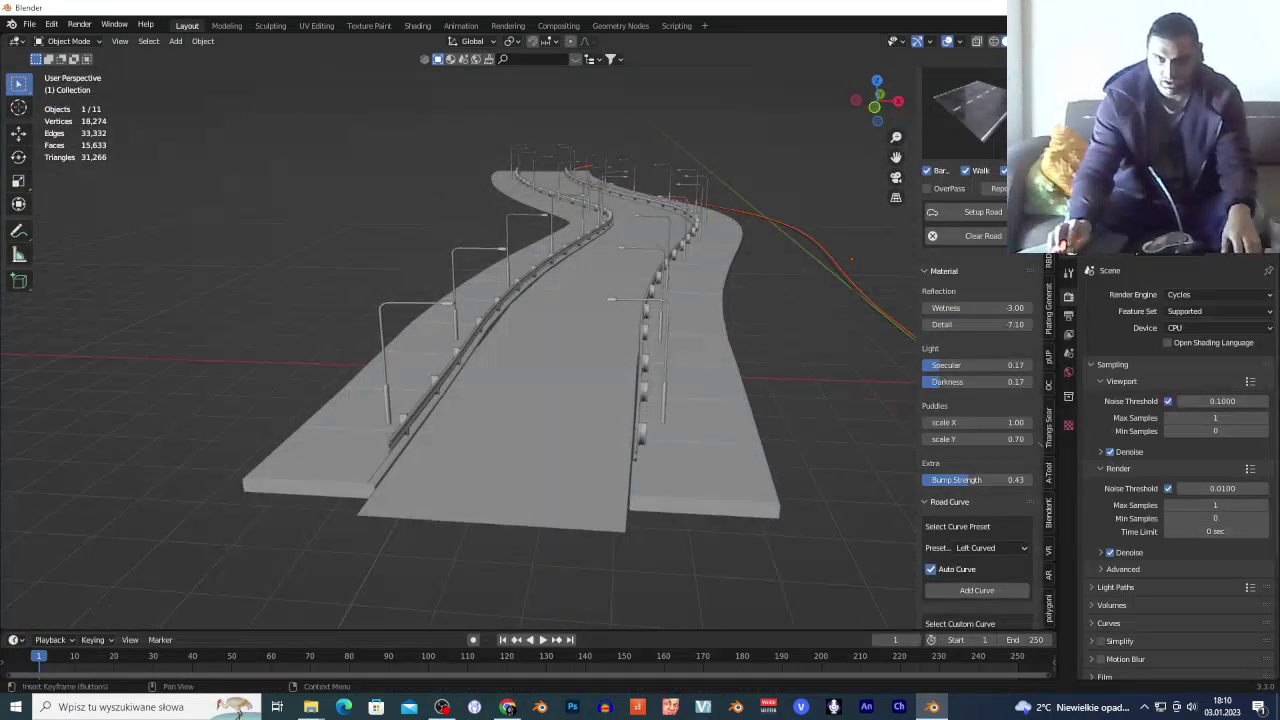
key("shift+z")
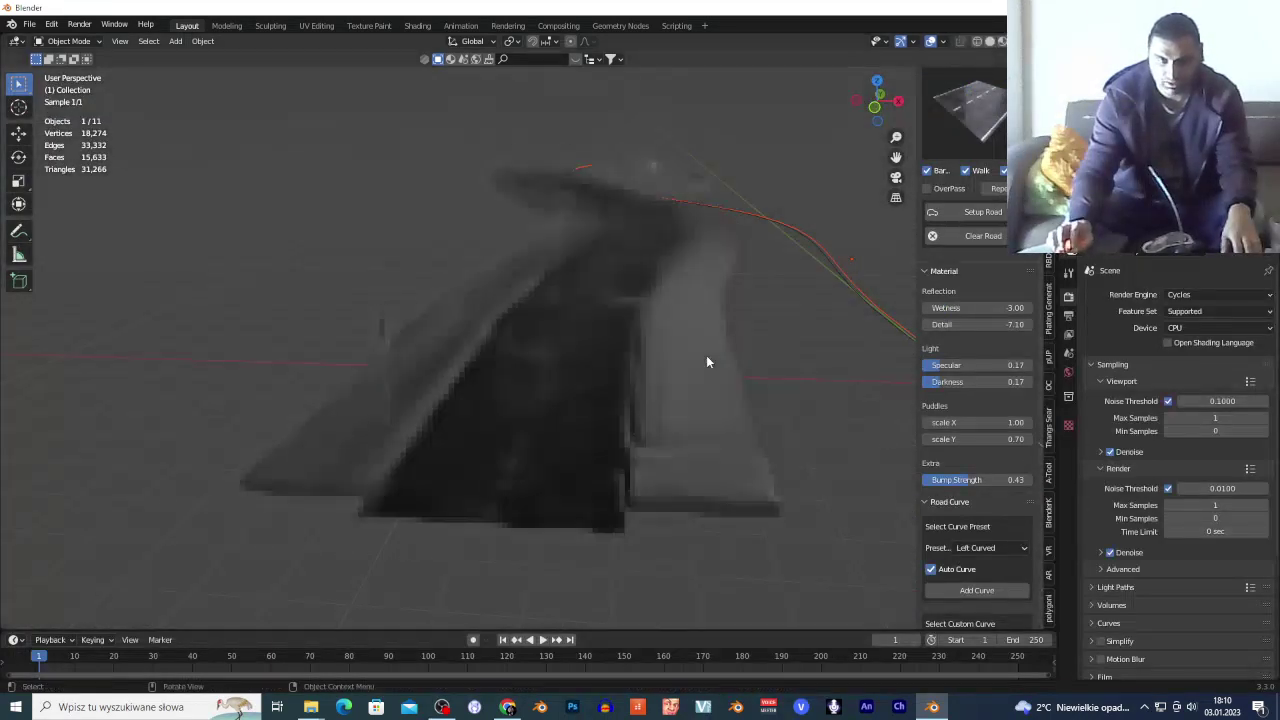
key("shift+grave")
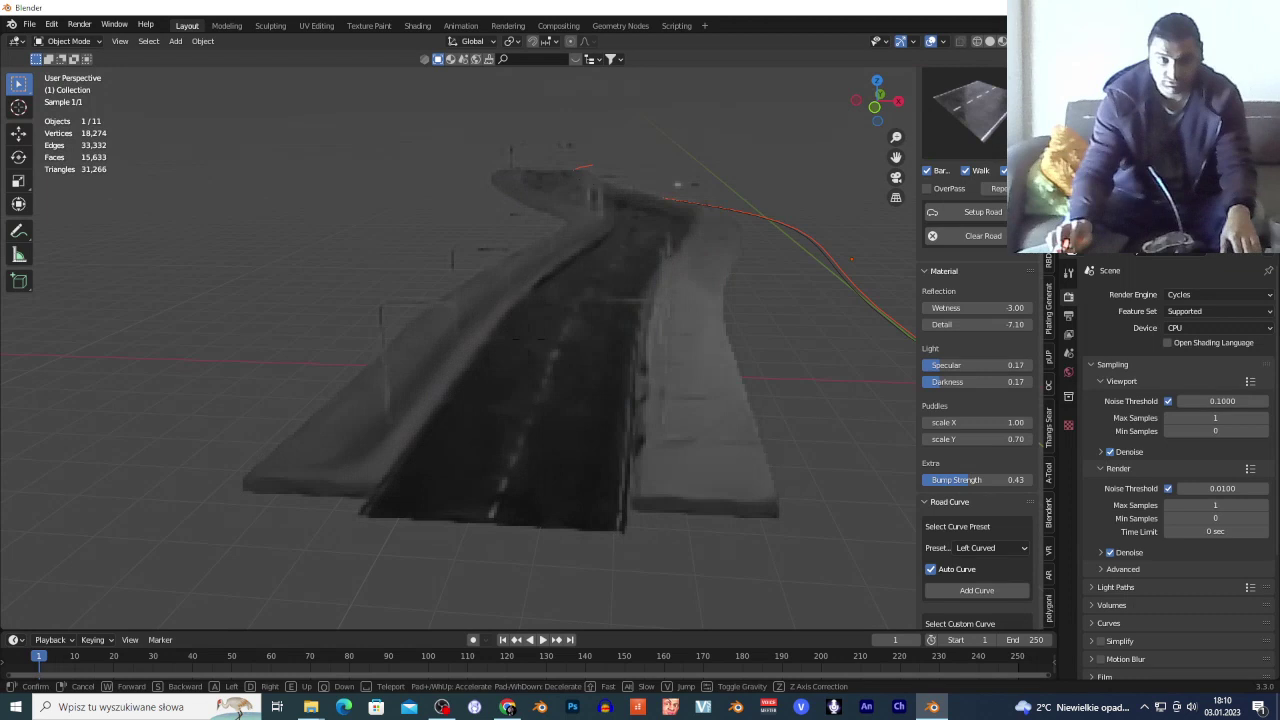
left_click(735, 363)
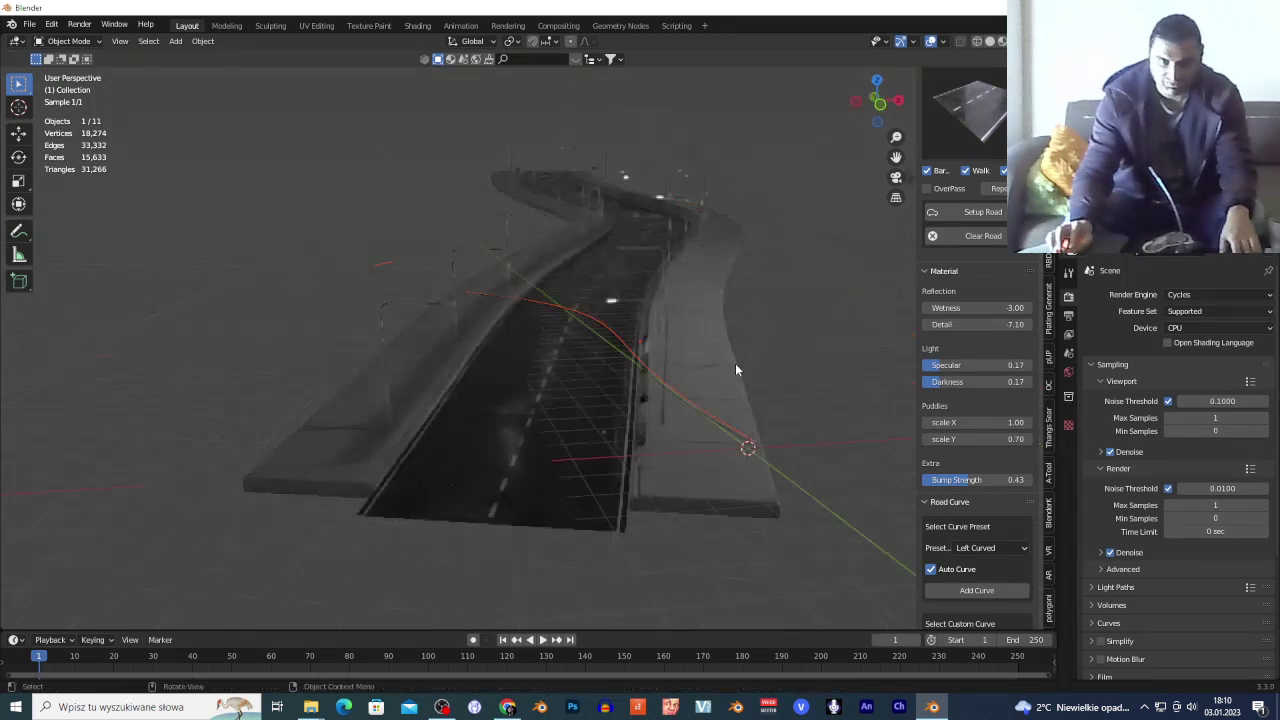
key("shift+grave")
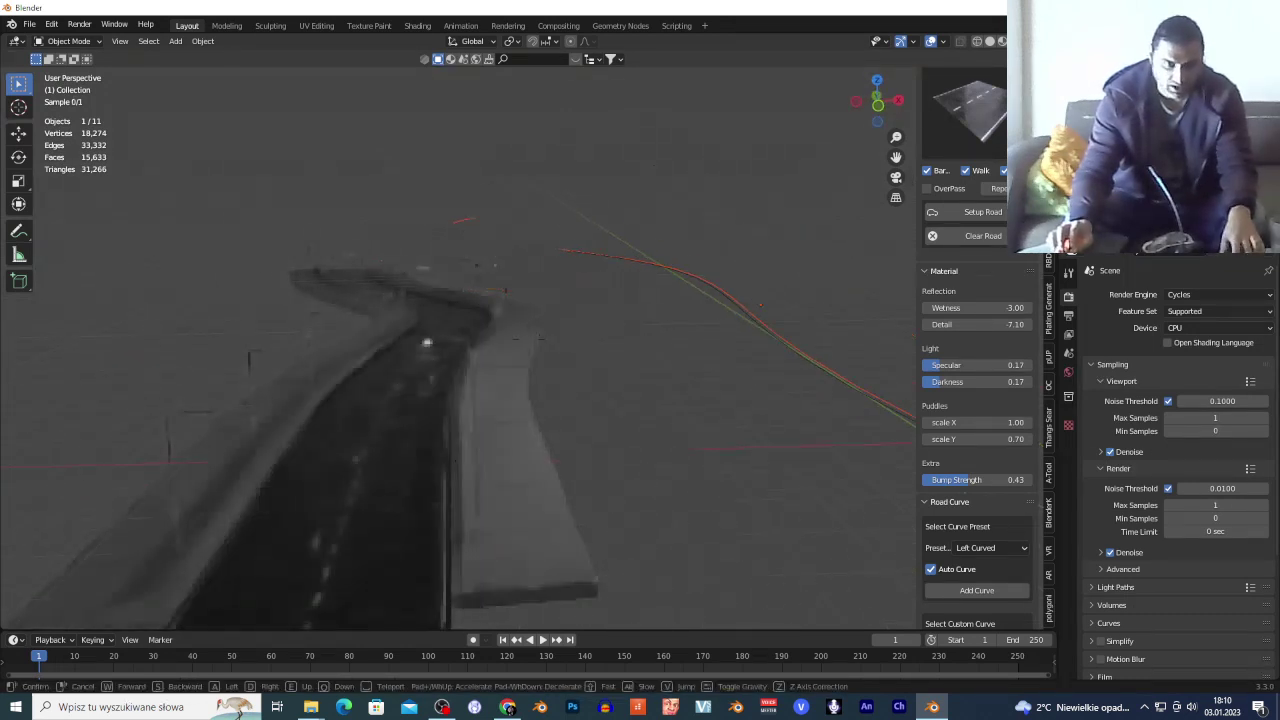
key("w")
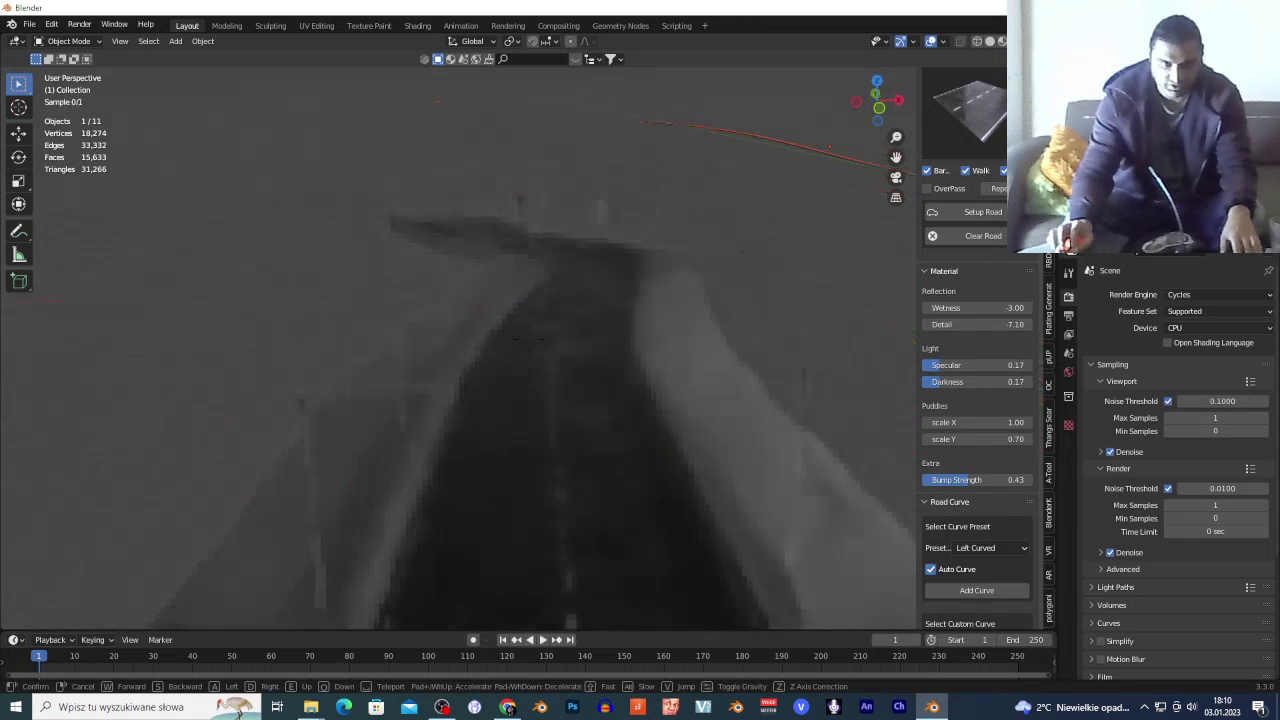
key("w")
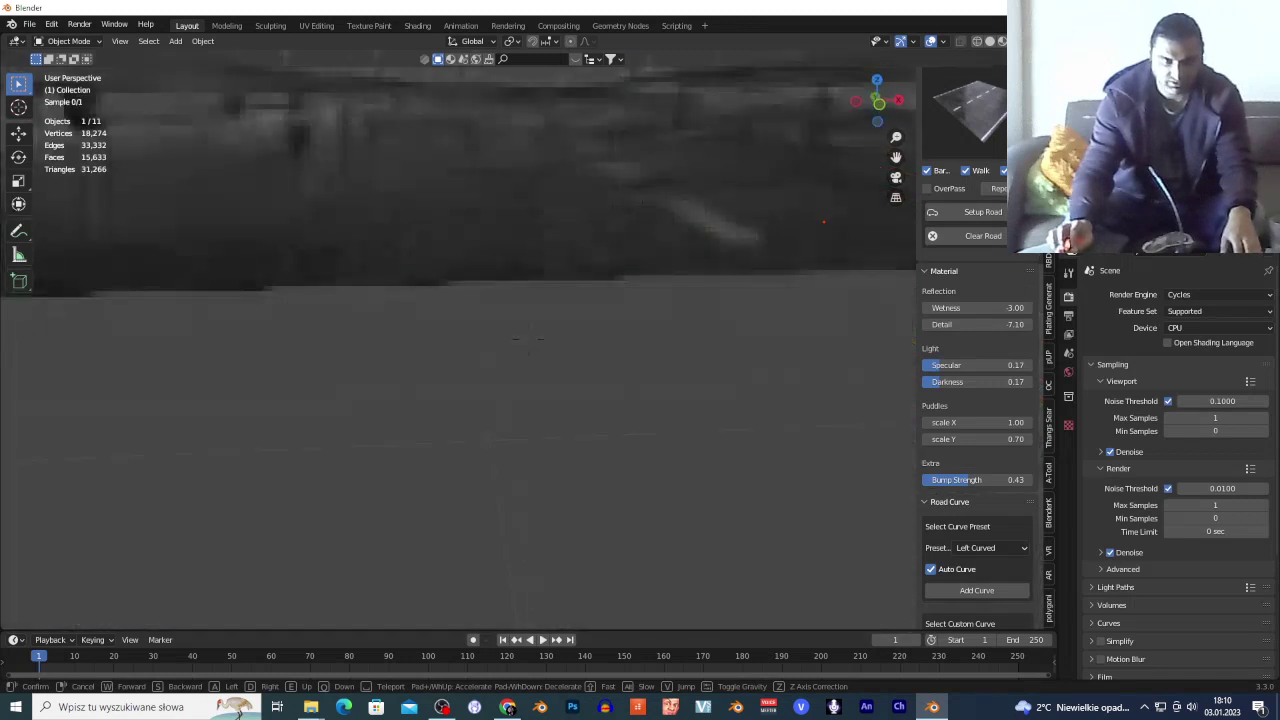
key("e")
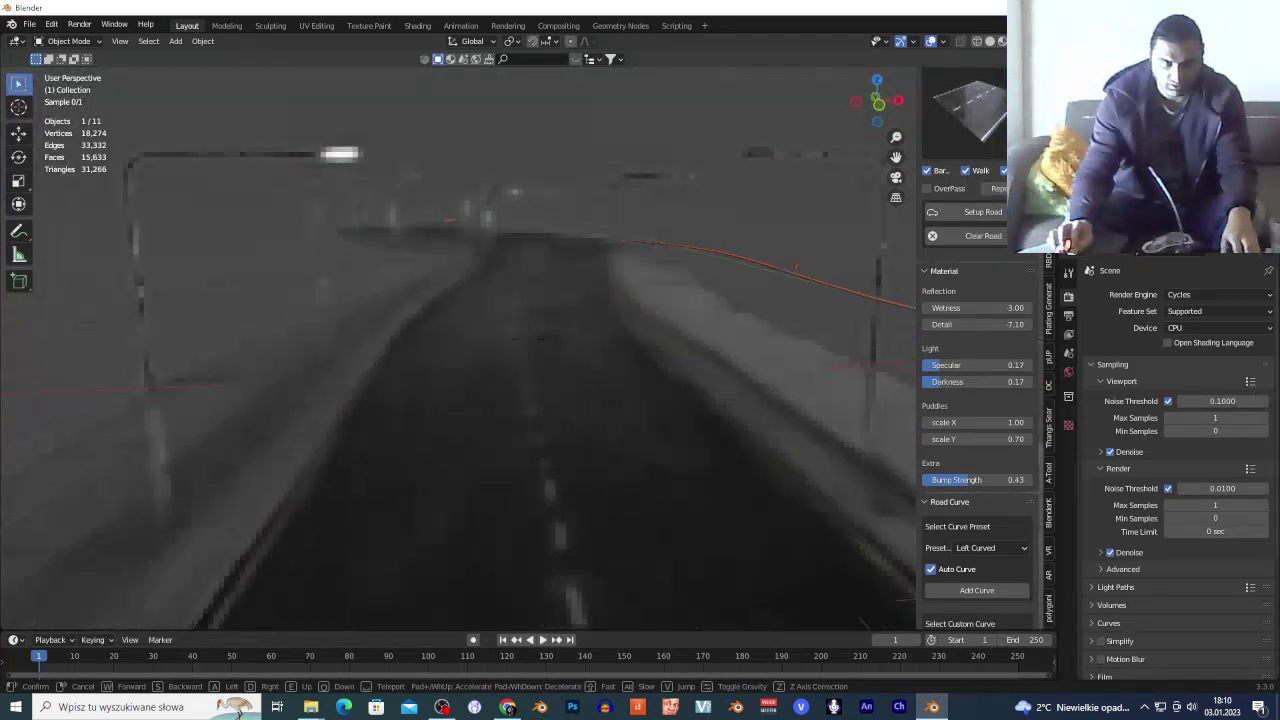
left_click(597, 417)
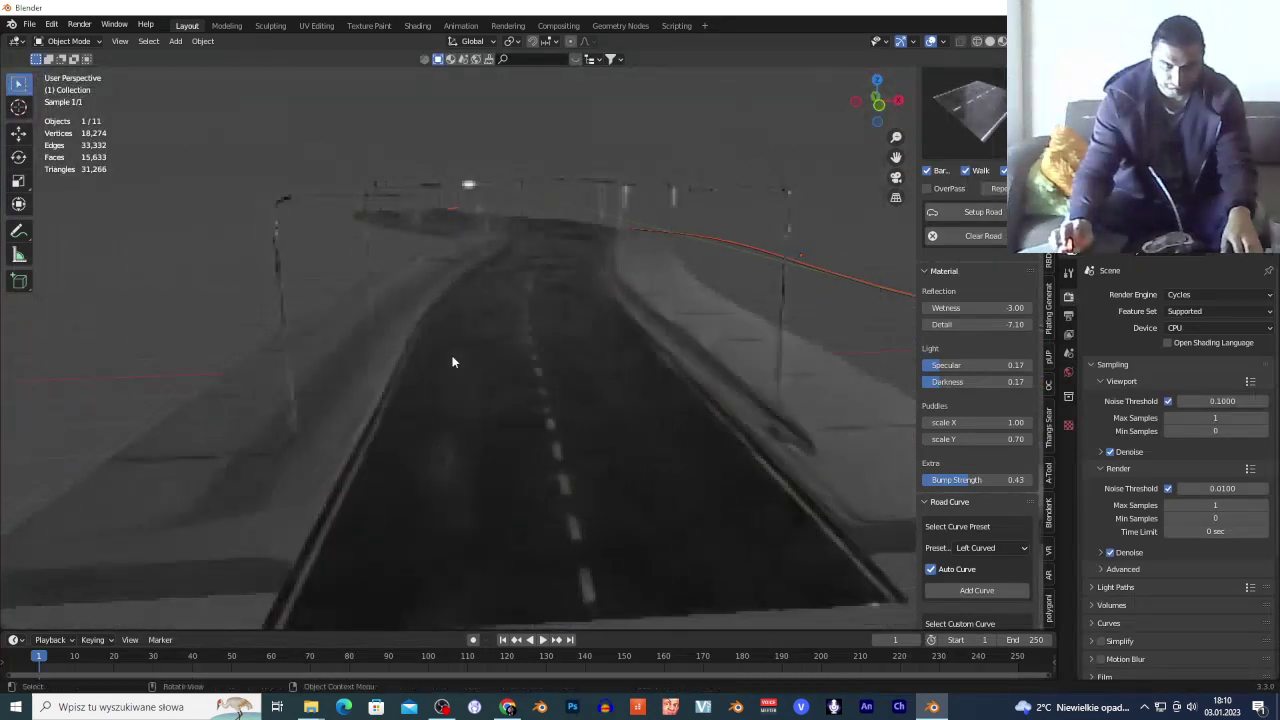
middle_click_drag(443, 217, 431, 469)
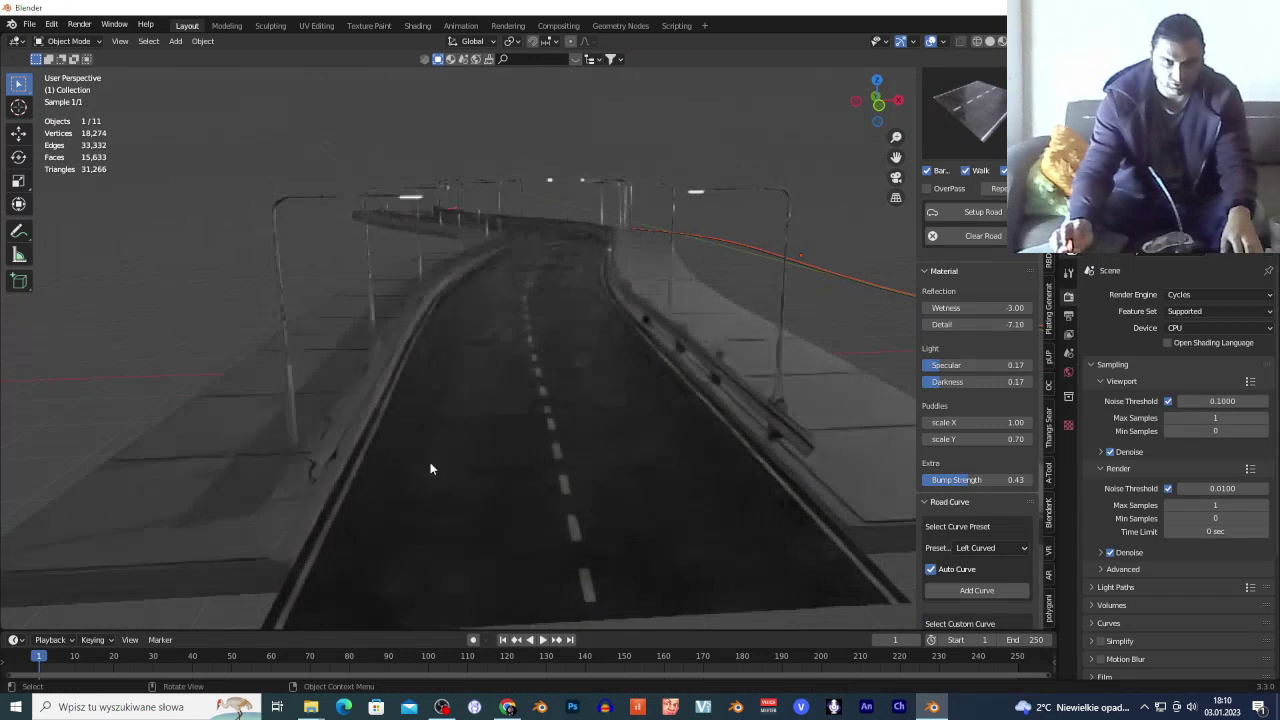
Select the row of light posts on each side of the road in turn, ending with lightpost2
left_click(549, 418)
left_click(357, 403)
left_click(287, 379)
left_click(293, 344)
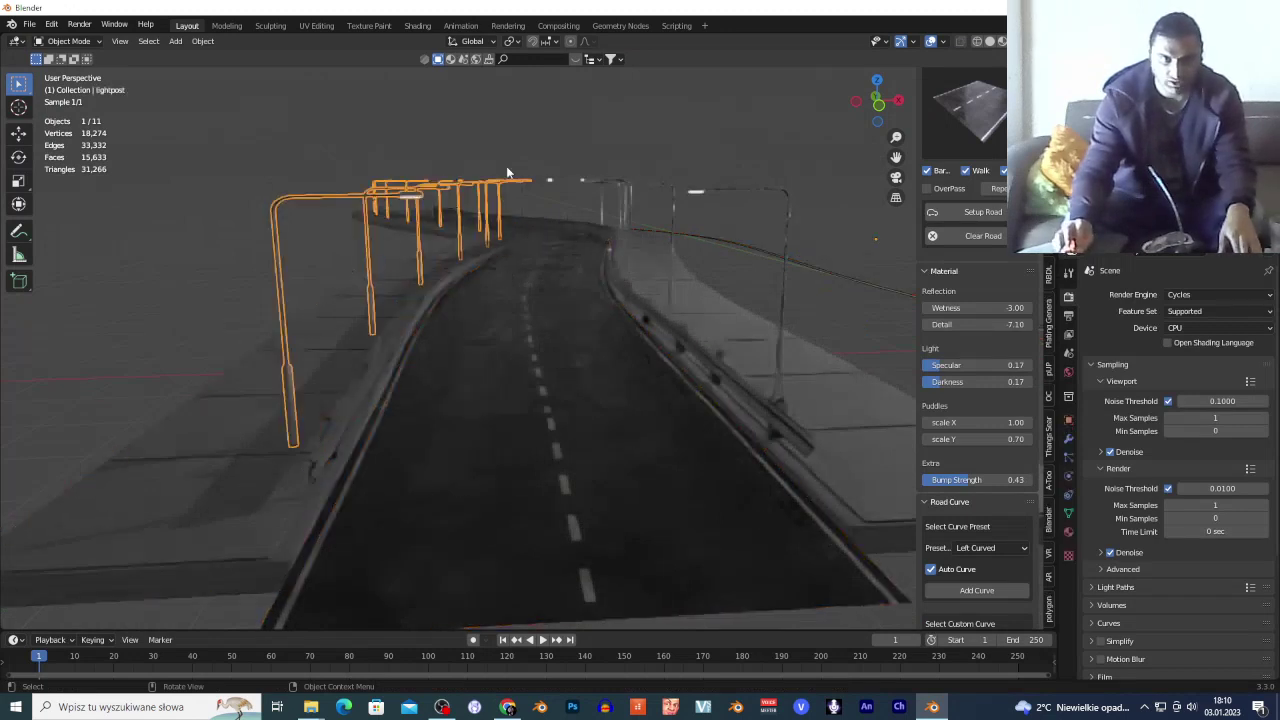
left_click(702, 192)
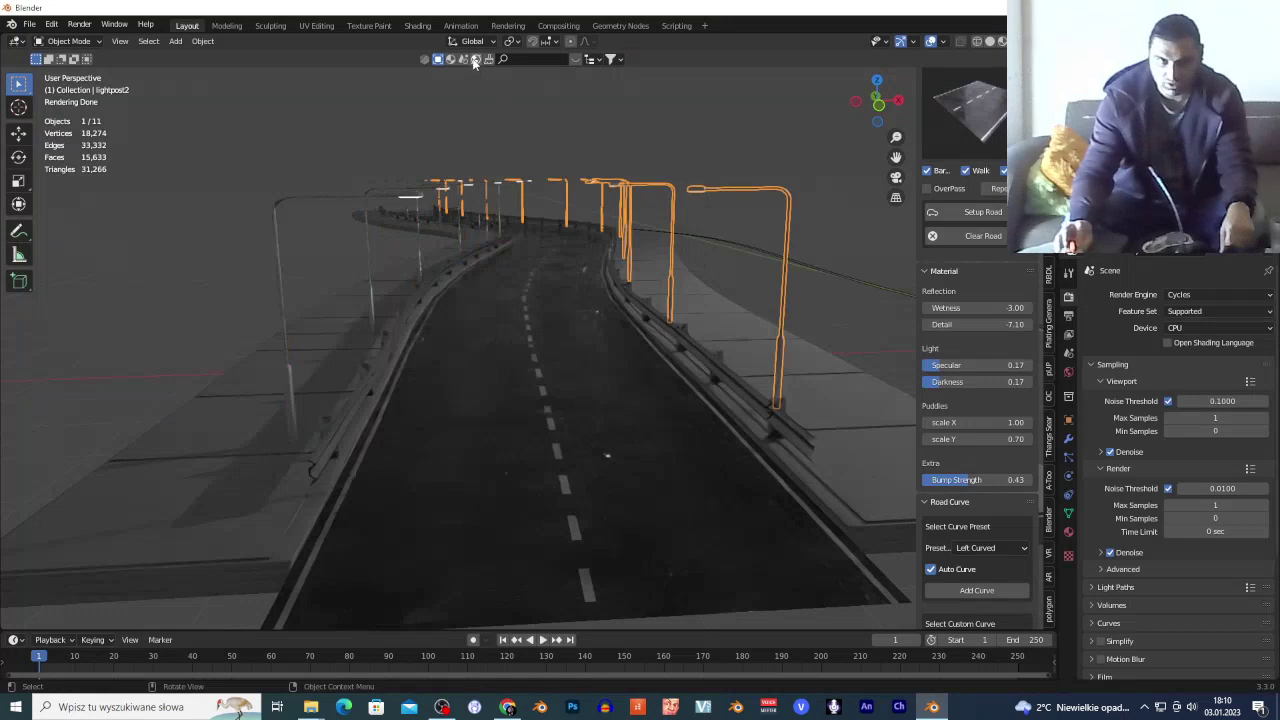
Search the BlenderKit HDR library for "city" and download the "Parking in city" environment to light the scene
type("i")
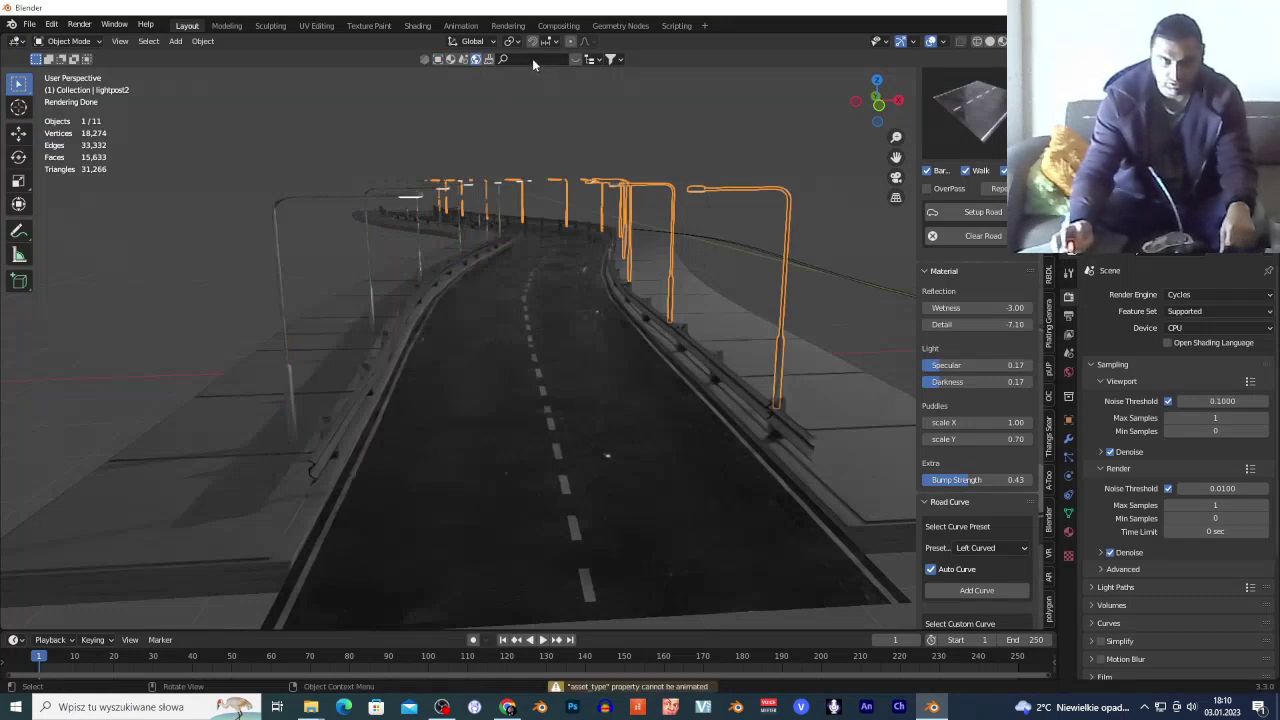
type("c")
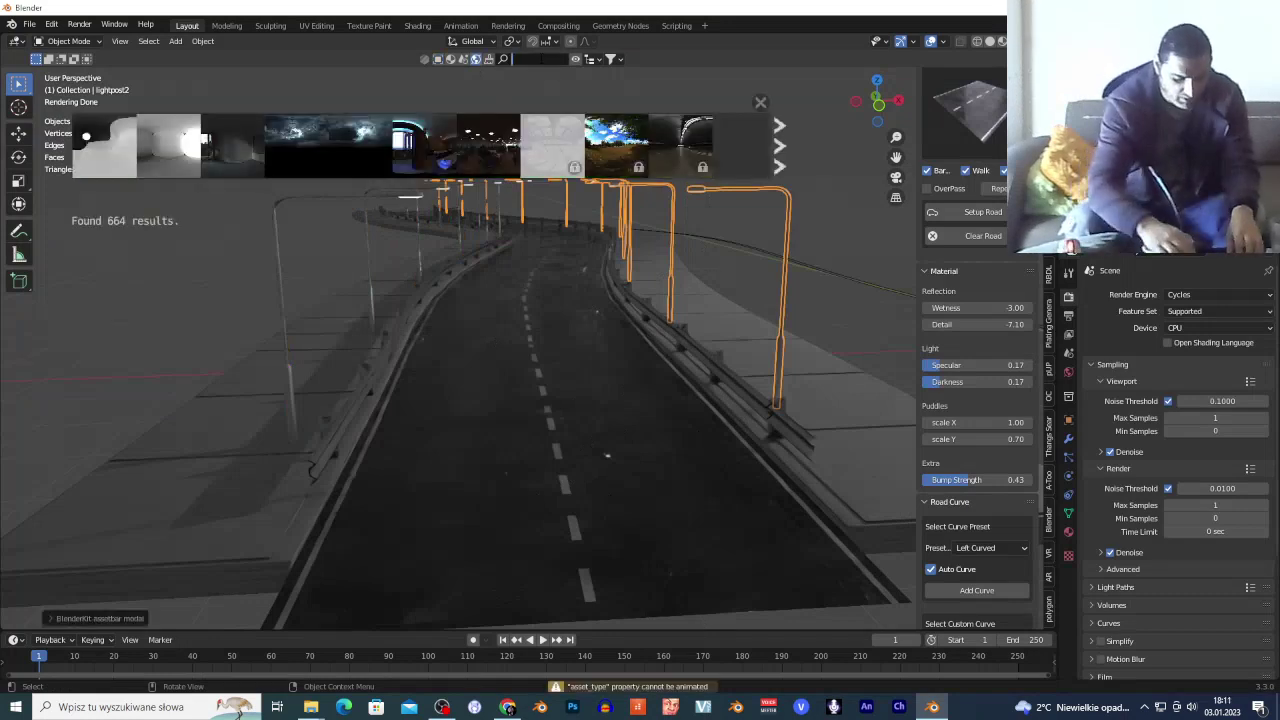
type("ity")
key("Return")
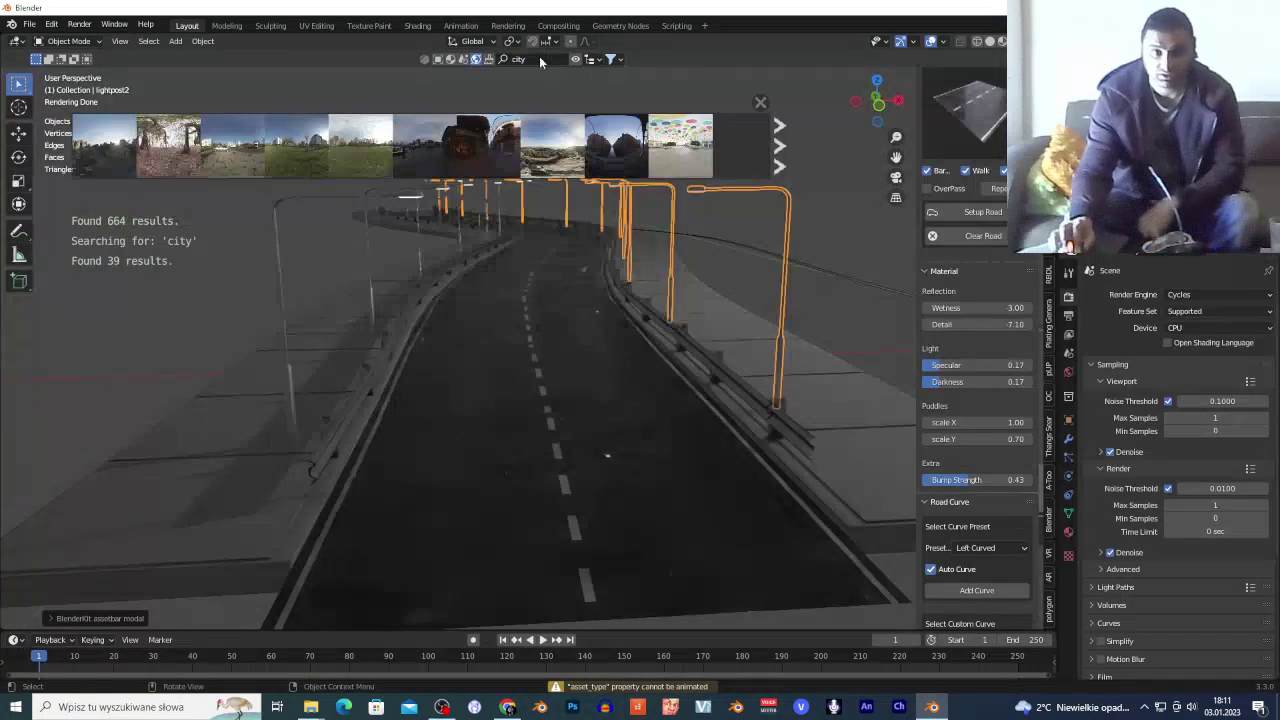
left_click(237, 160)
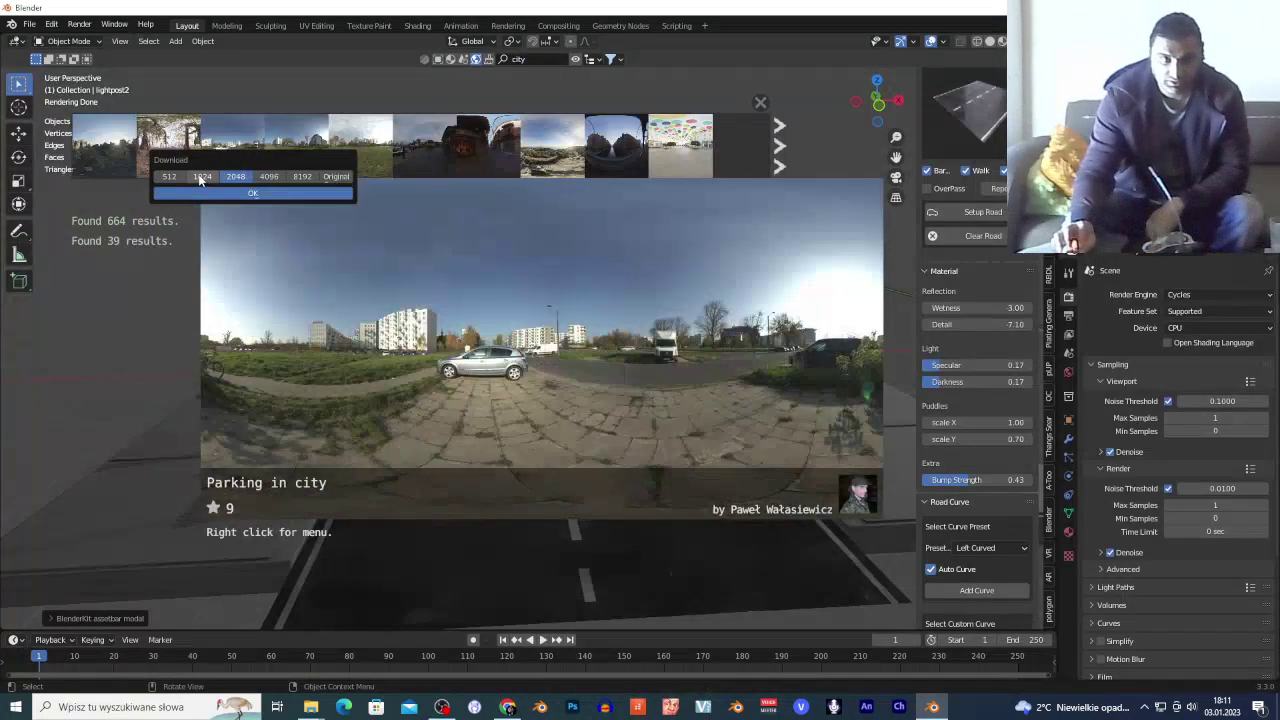
left_click(253, 193)
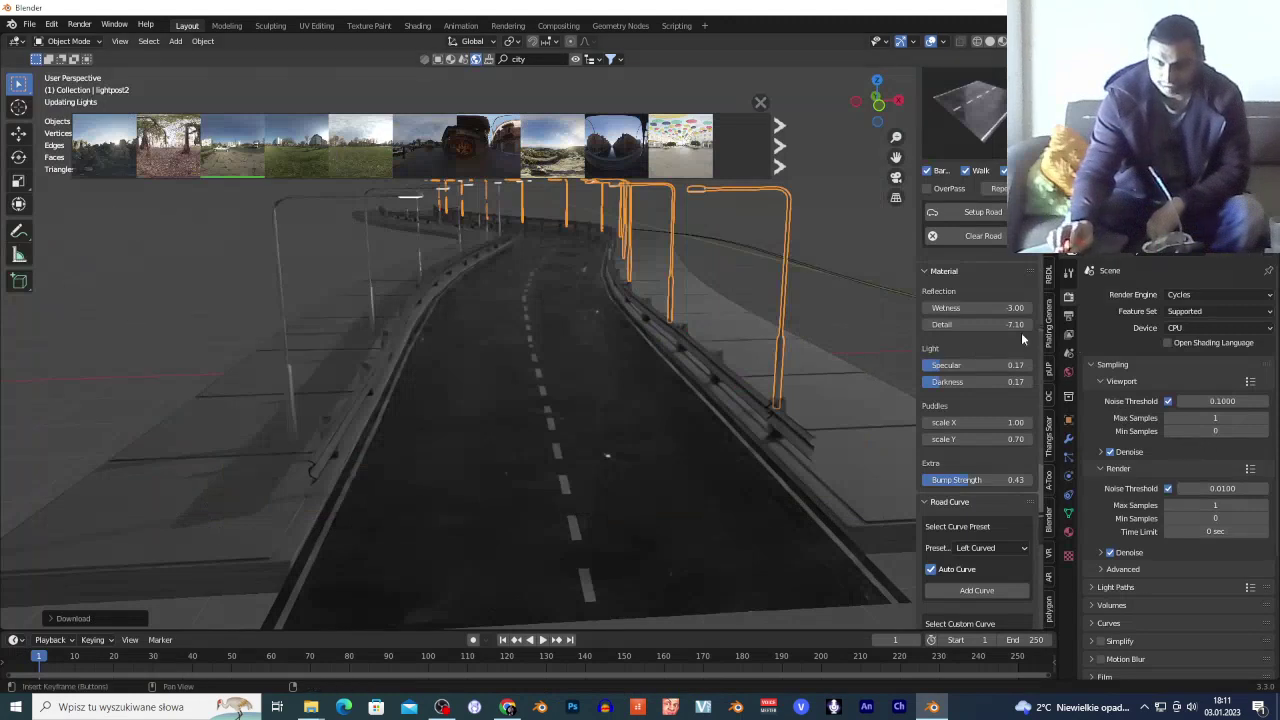
Make the render's film background transparent and hide the BlenderKit asset bar
scroll(1120, 618, "down", 3)
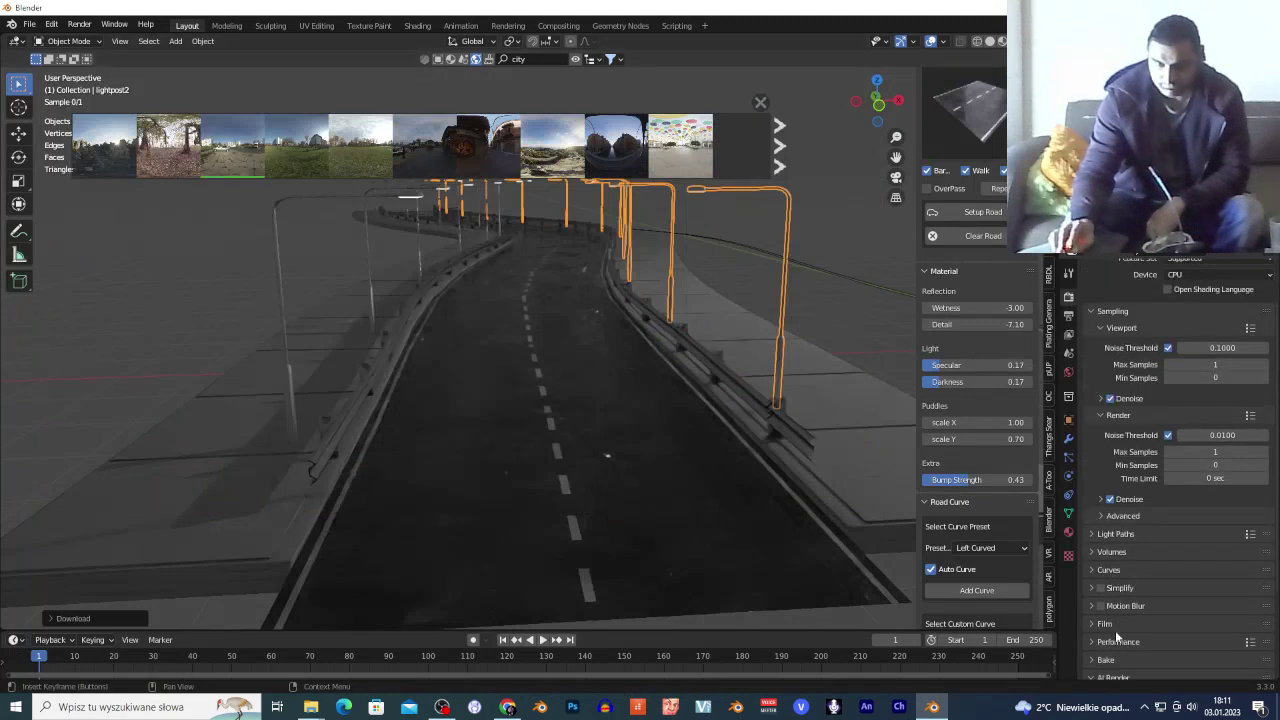
left_click(1098, 597)
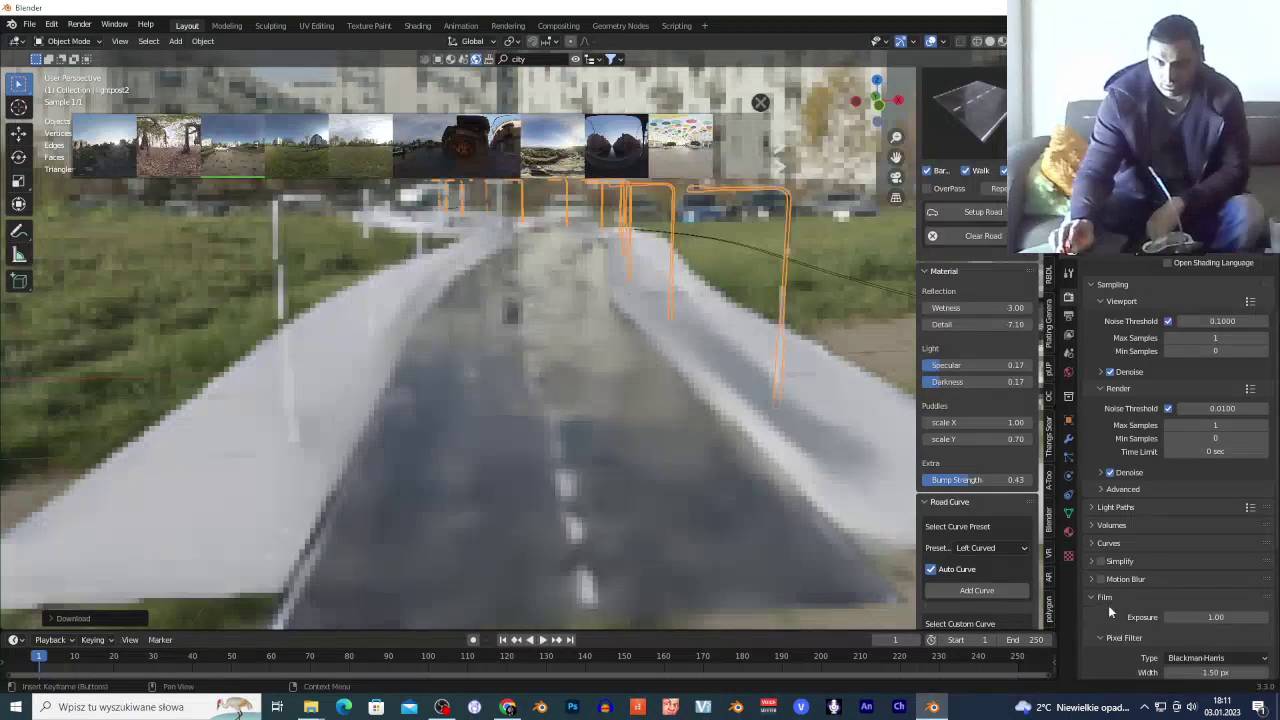
scroll(1112, 612, "down", 2)
left_click(1112, 641)
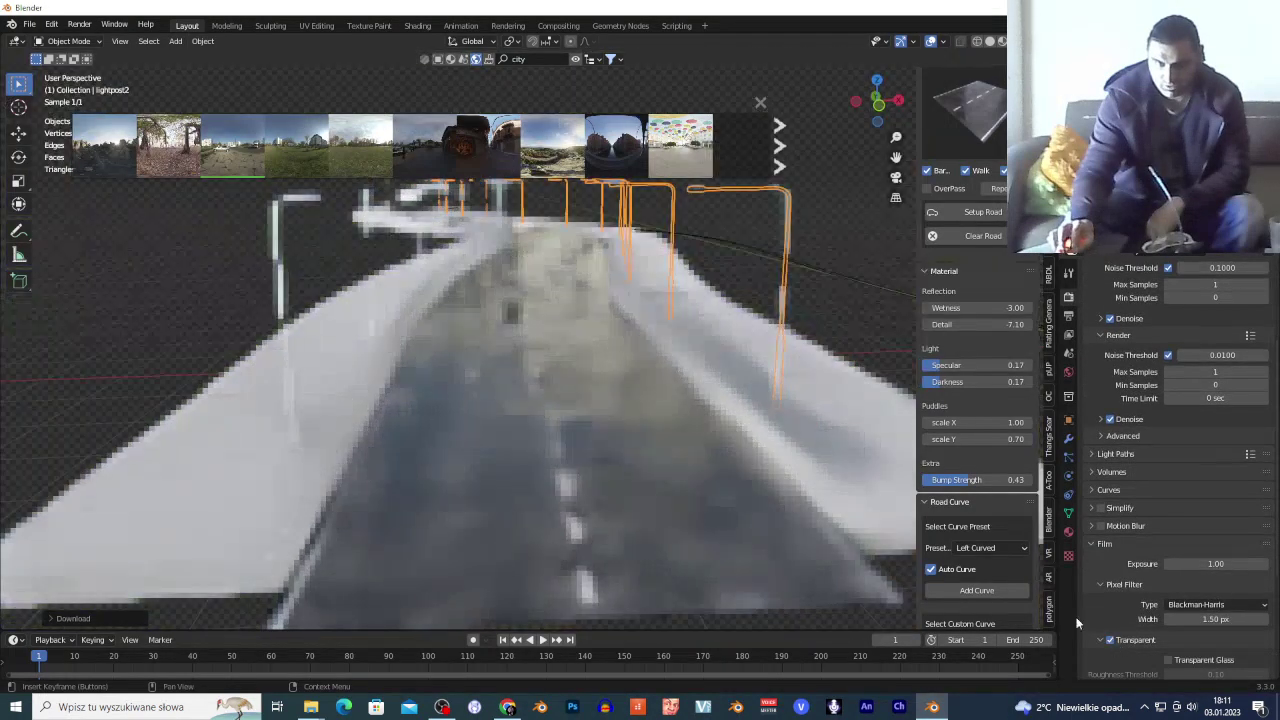
left_click(575, 60)
Set the road material's puddle scale Y to 1.00 and inspect the wet surface up close
scroll(583, 360, "up", 1)
scroll(582, 358, "up", 3)
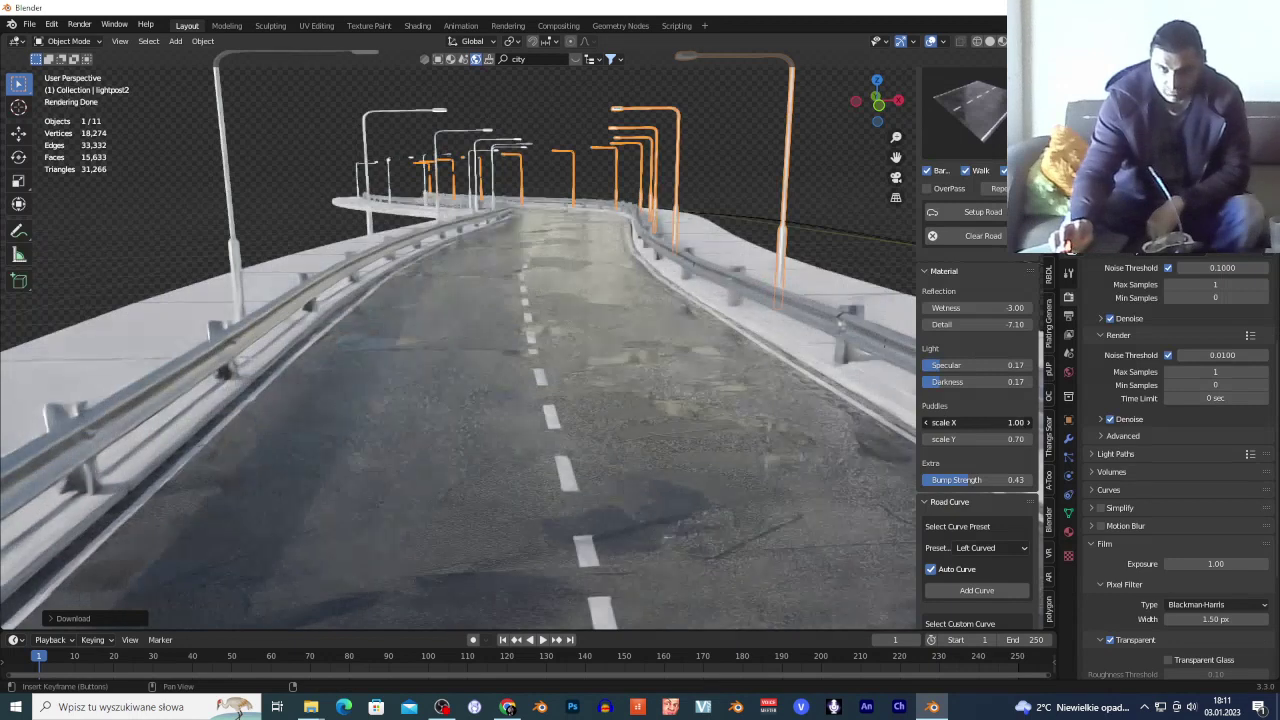
left_click_drag(971, 439, 1006, 439)
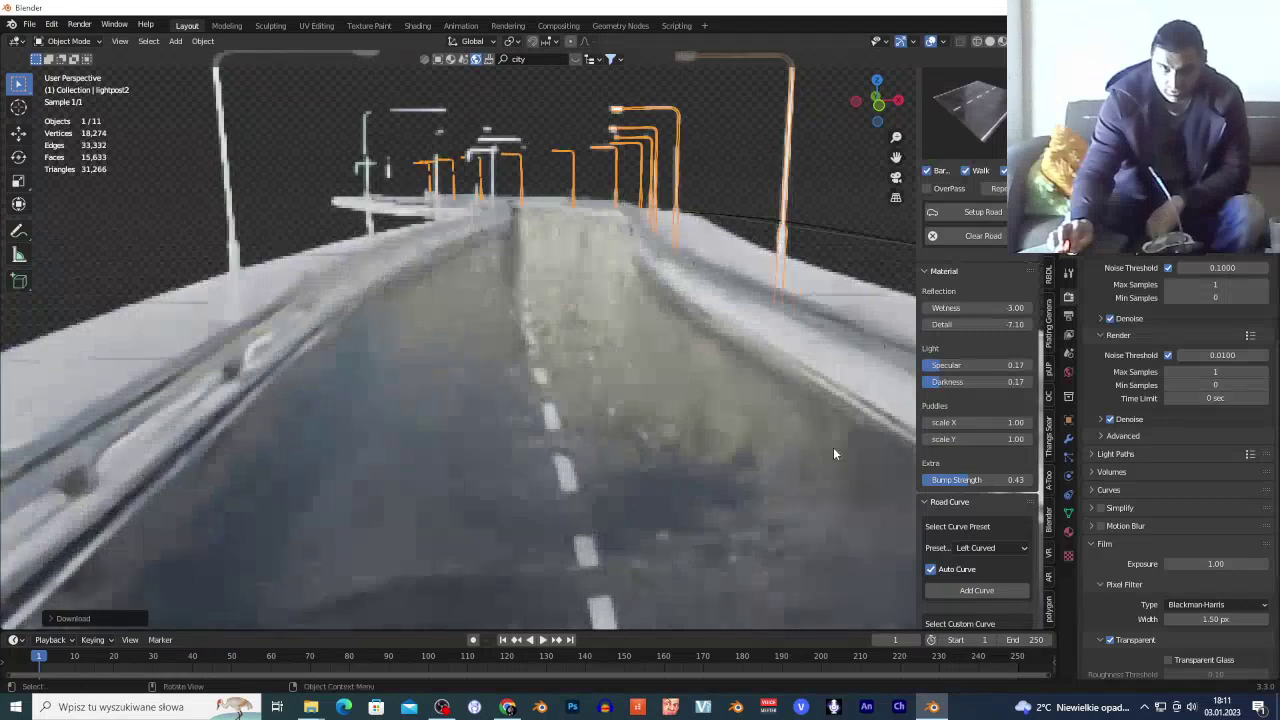
key("shift+grave")
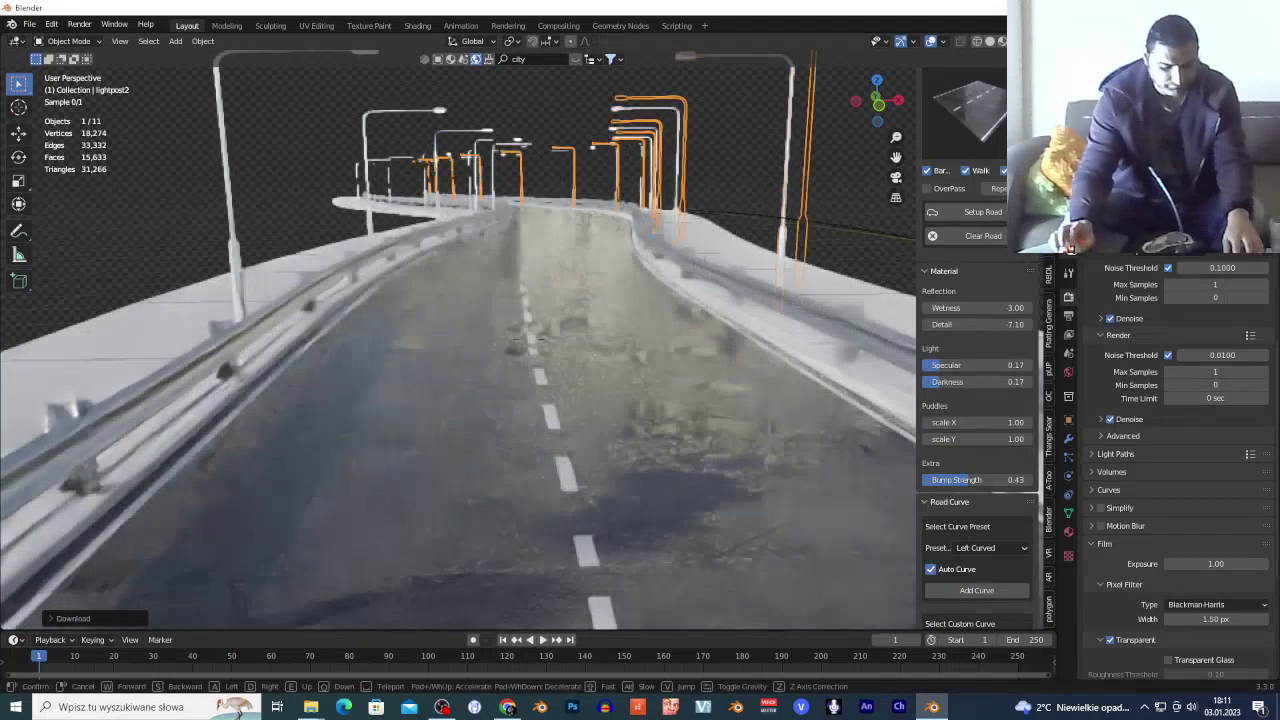
key("w")
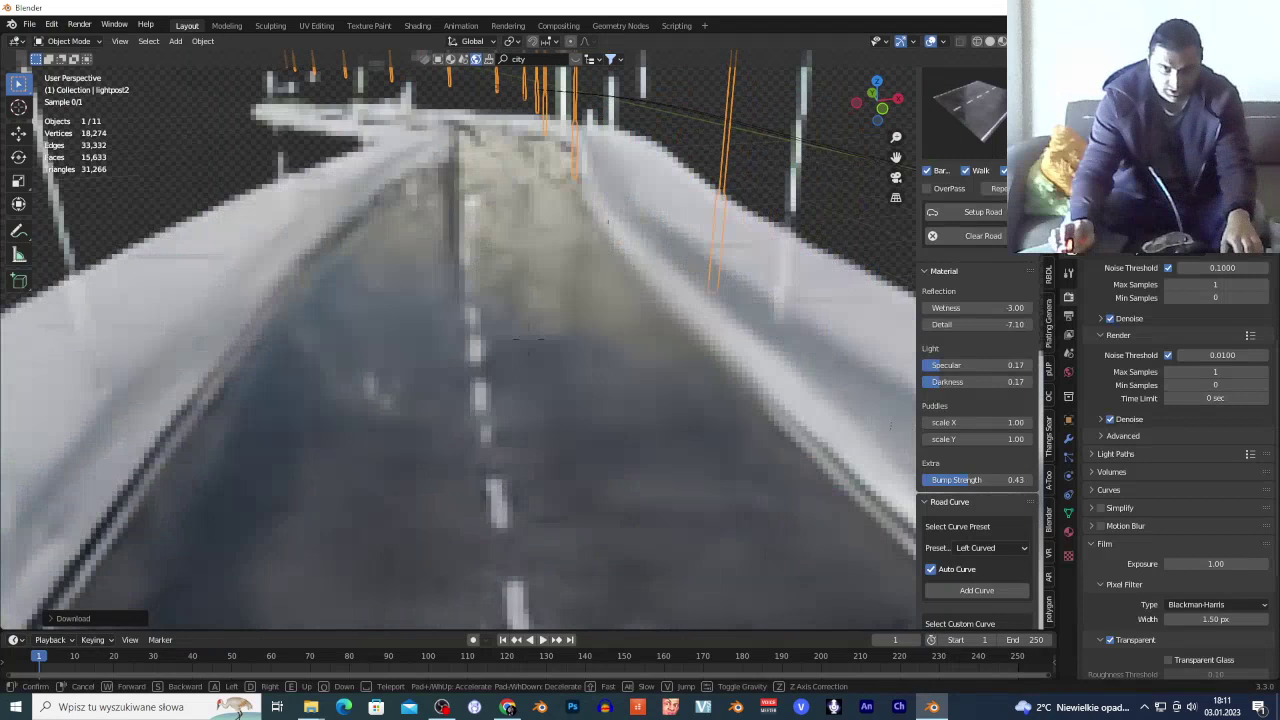
Raise the Detail value of the road material's reflection to 7.24
left_click(520, 340)
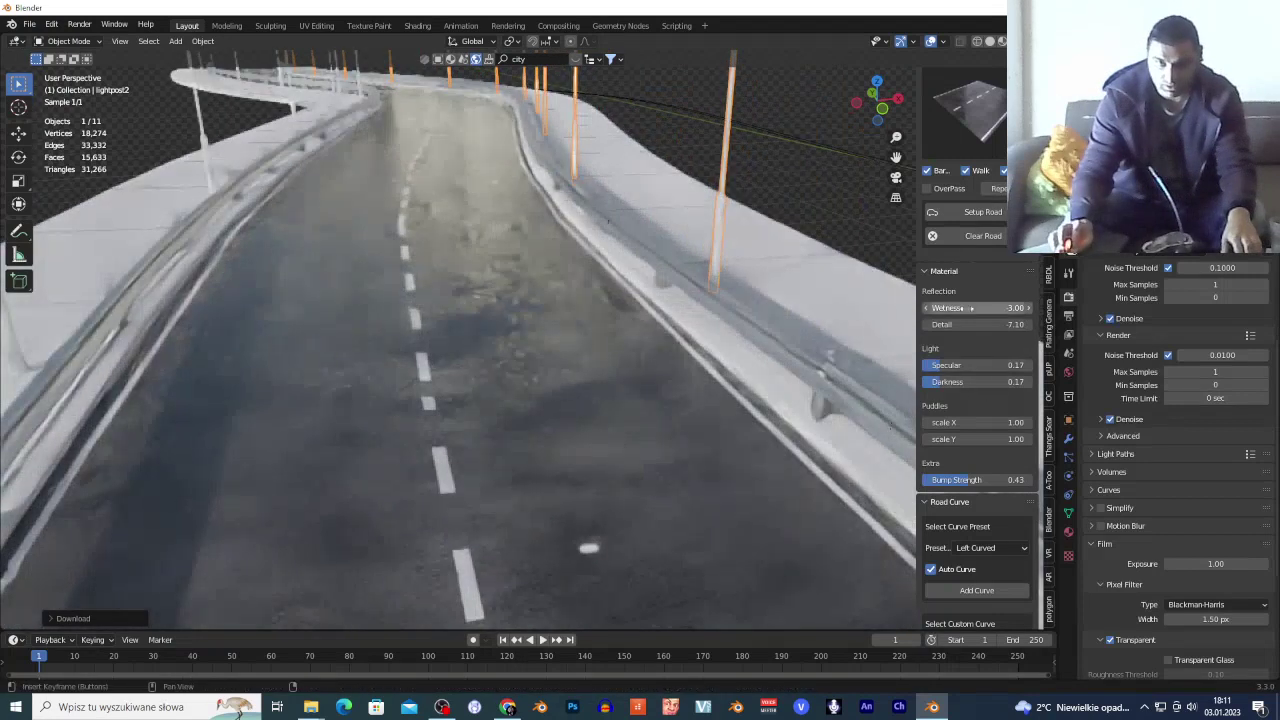
left_click_drag(958, 323, 968, 324)
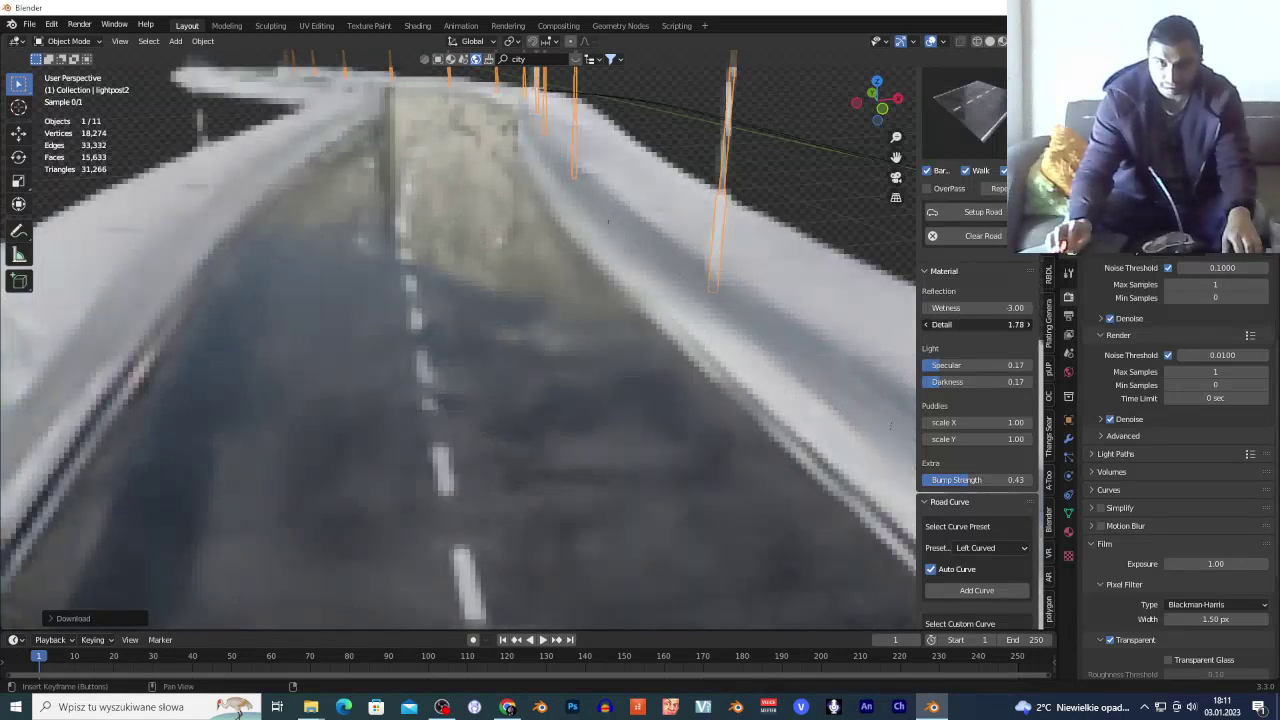
left_click_drag(968, 324, 980, 340)
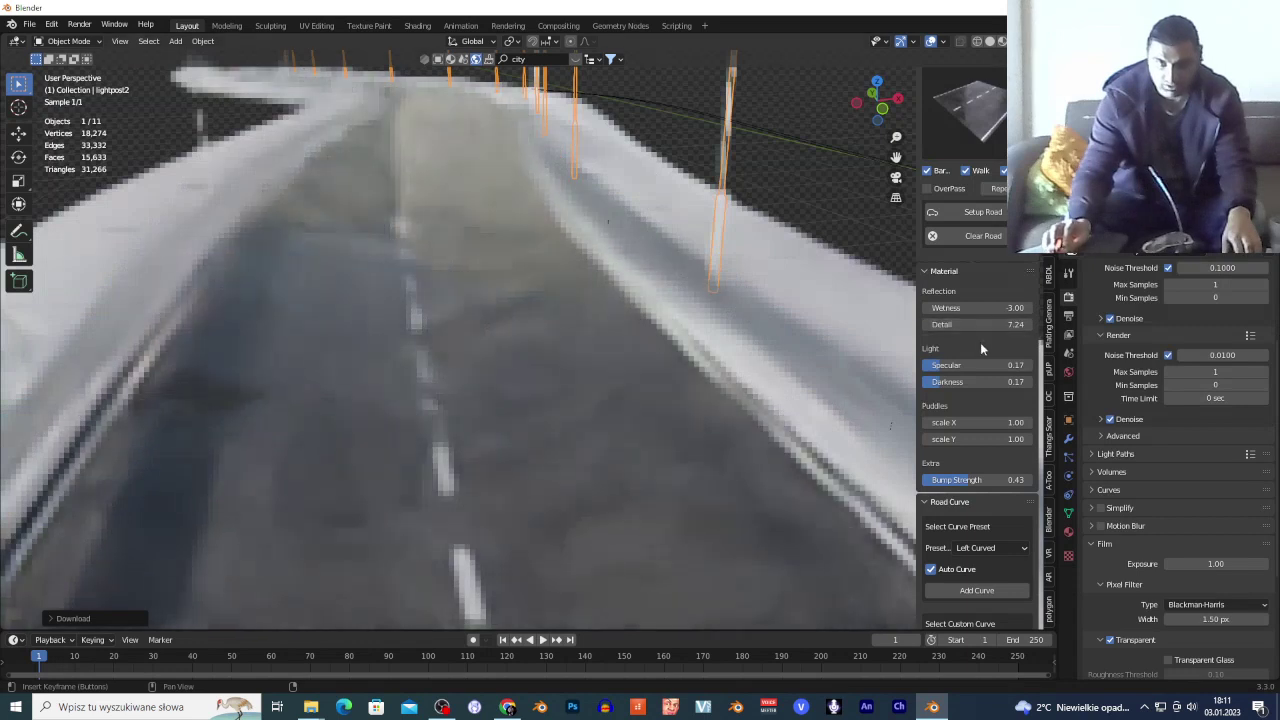
Test the road material's wetness at values such as 1.29 and -10.00, and settle on 3.92
left_click_drag(975, 308, 1000, 308)
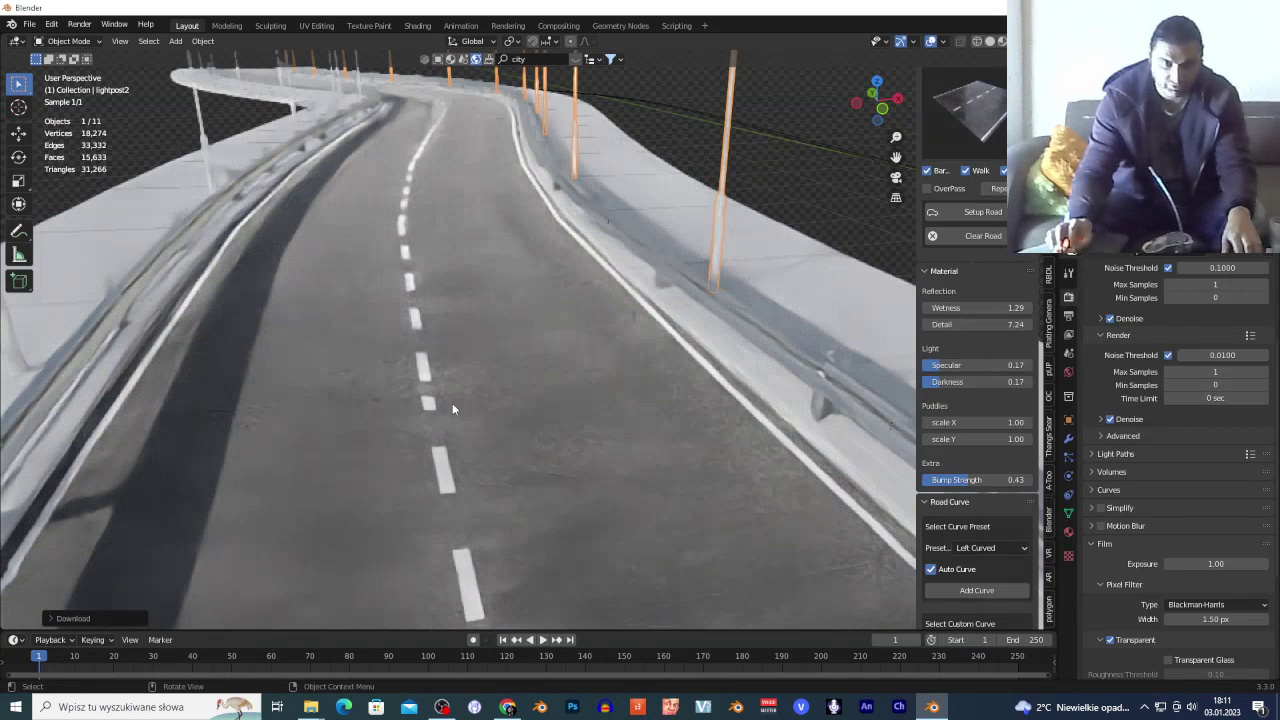
left_click_drag(1012, 308, 1216, 297)
left_click_drag(1013, 308, 950, 308)
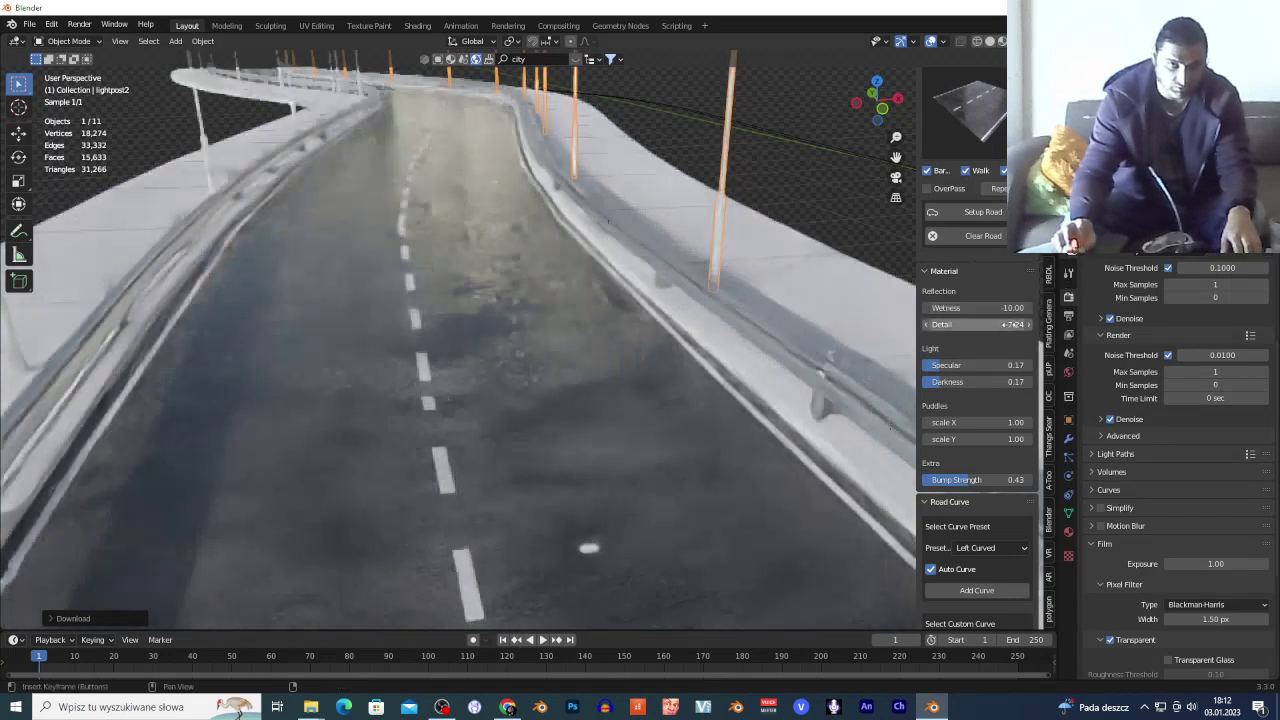
left_click_drag(1002, 308, 996, 308)
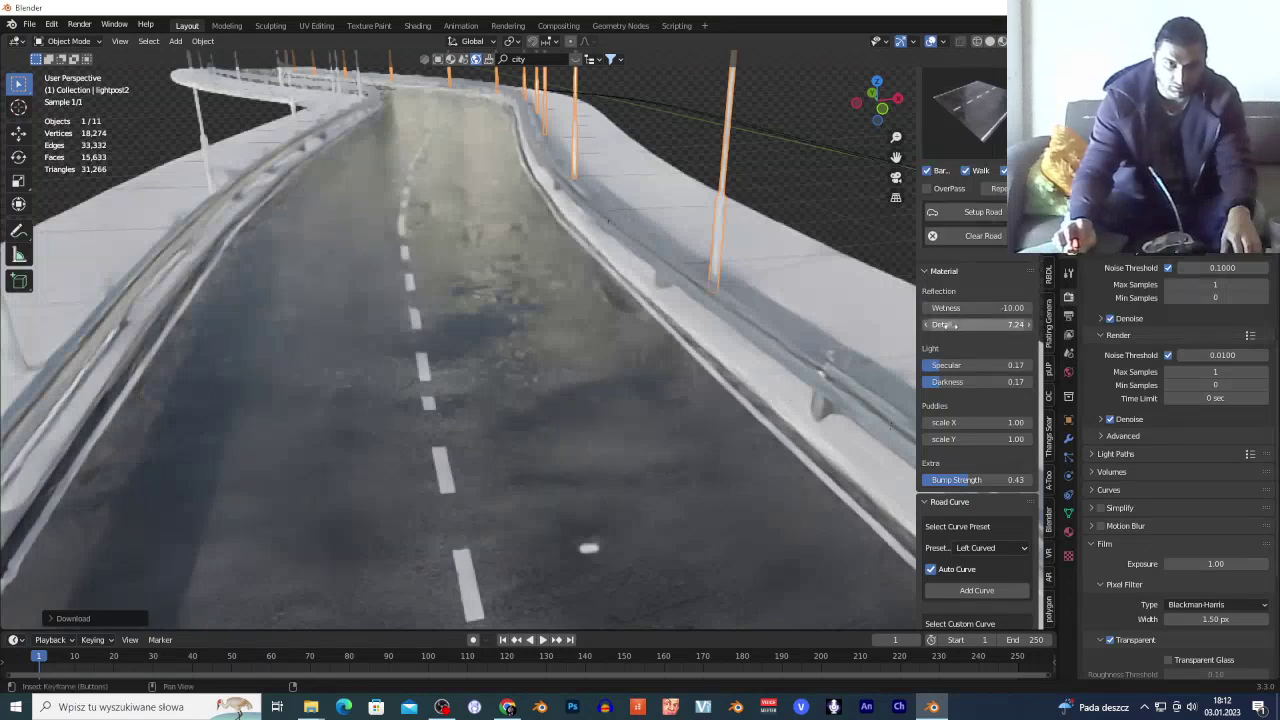
left_click_drag(946, 309, 955, 310)
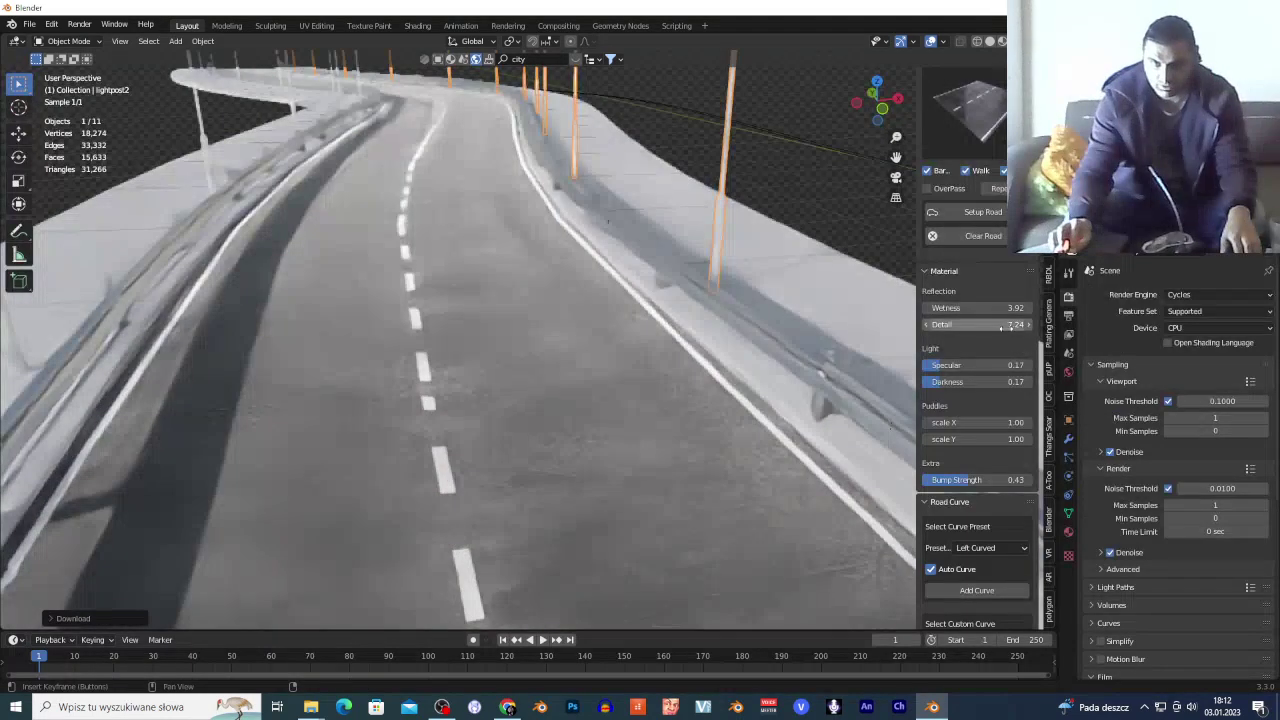
Test a strong specular of 0.83 on the road material and settle on 0.20
scroll(985, 330, "down", 2)
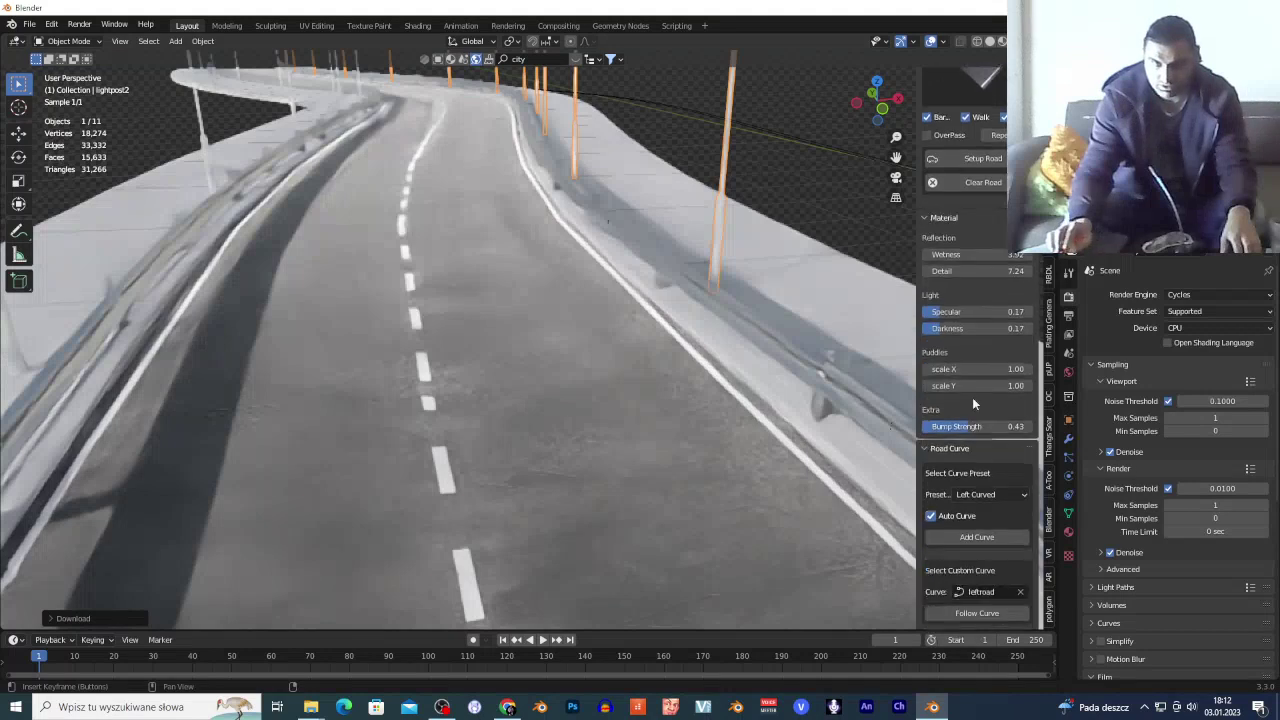
left_click(975, 311)
type("0.83")
key("Return")
left_click_drag(1016, 311, 945, 316)
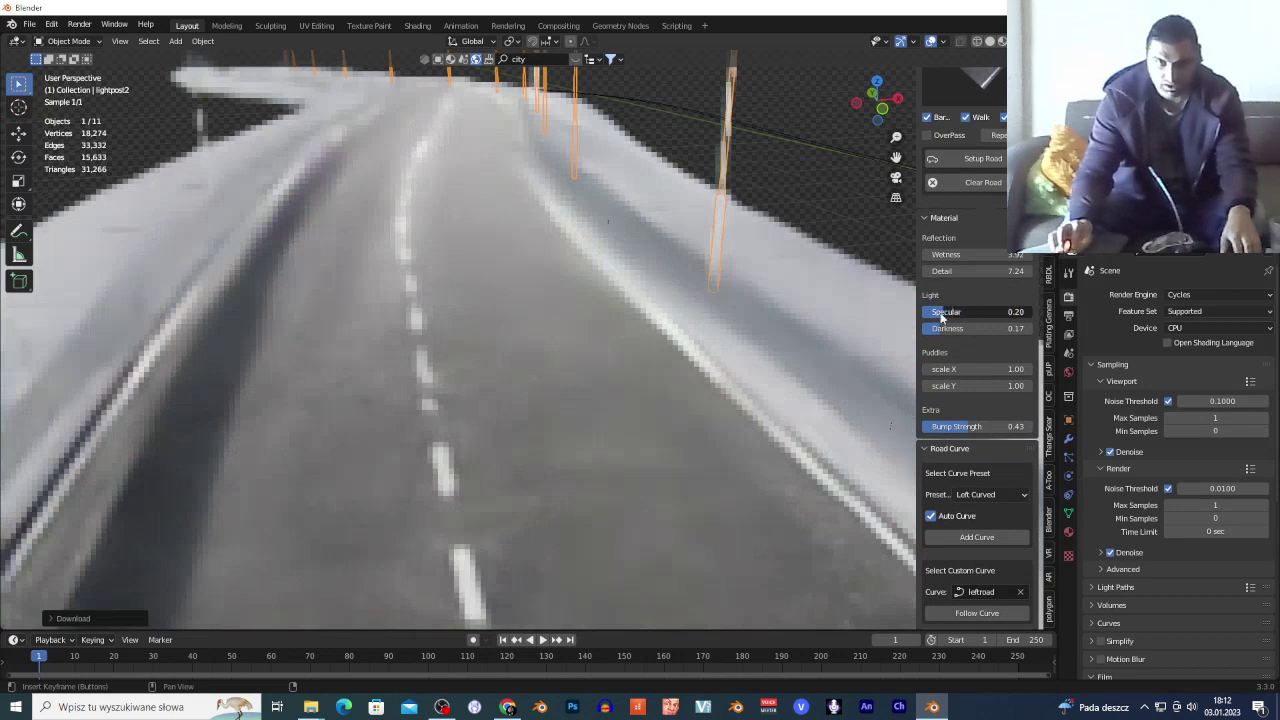
Pull the view back to frame the whole curved road and select the pavement on its right side
key("shift+grave")
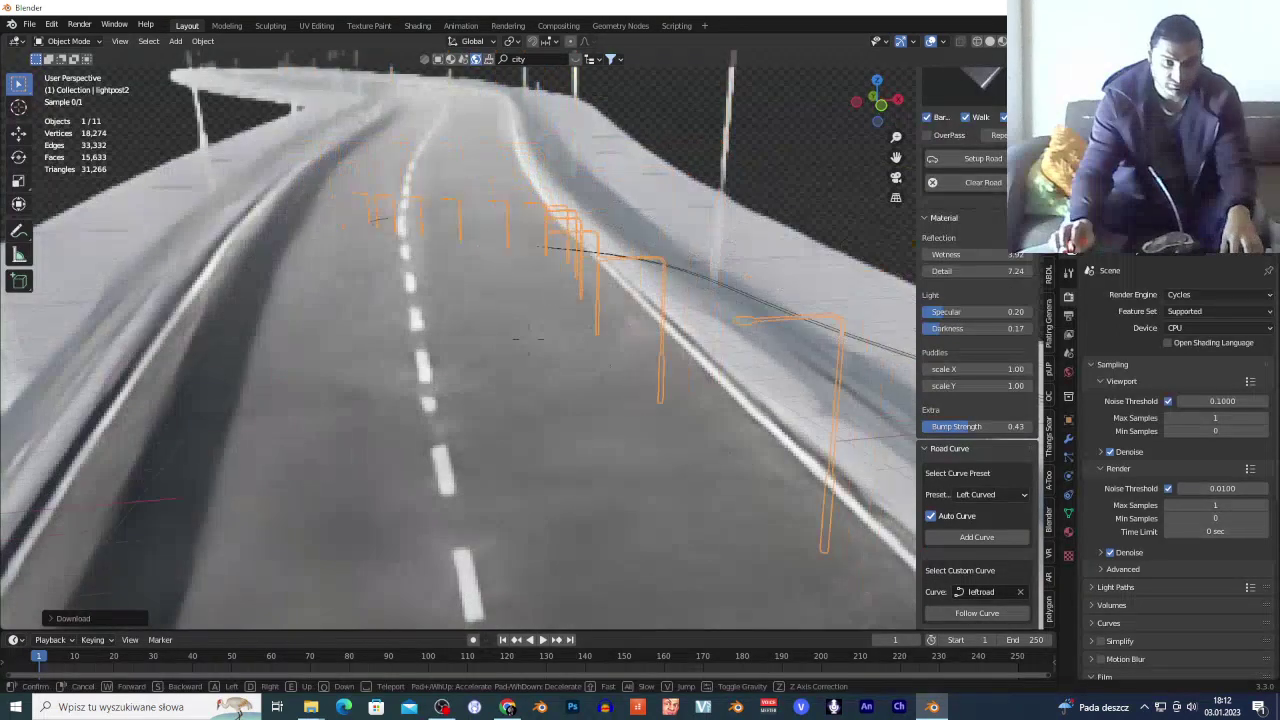
key("s")
key("s")
key("w")
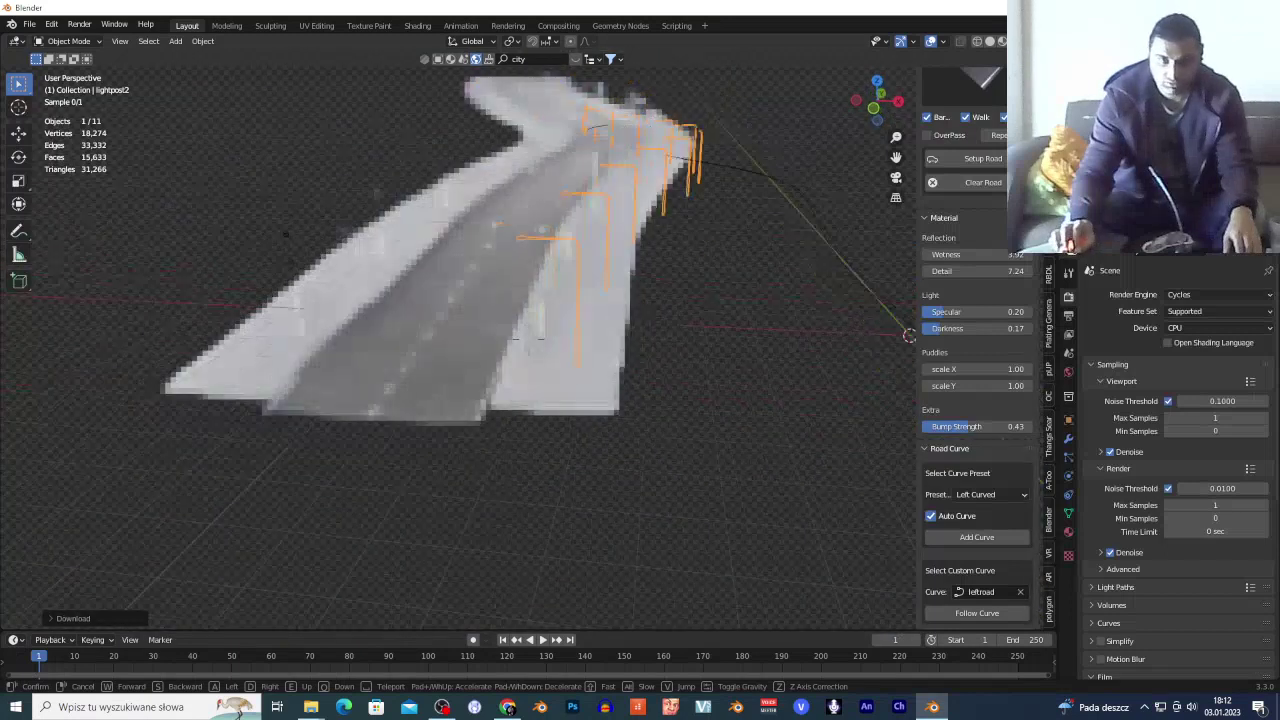
left_click(717, 351)
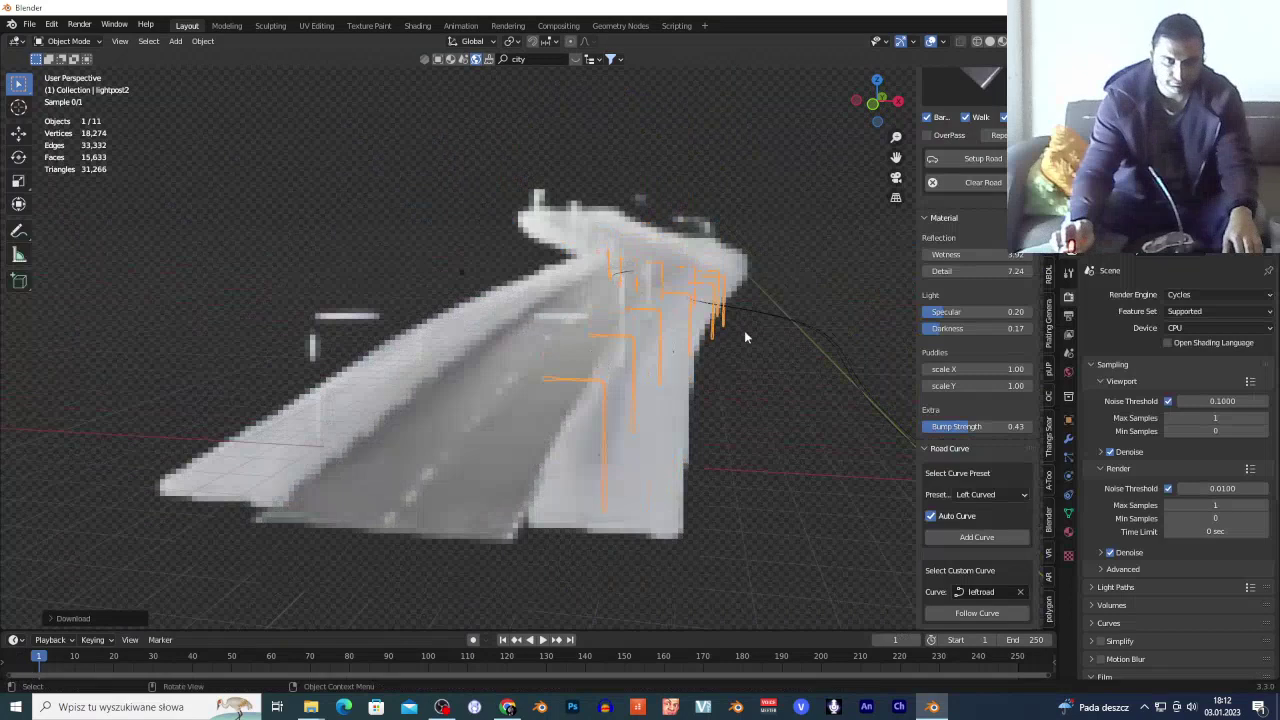
left_click(664, 516)
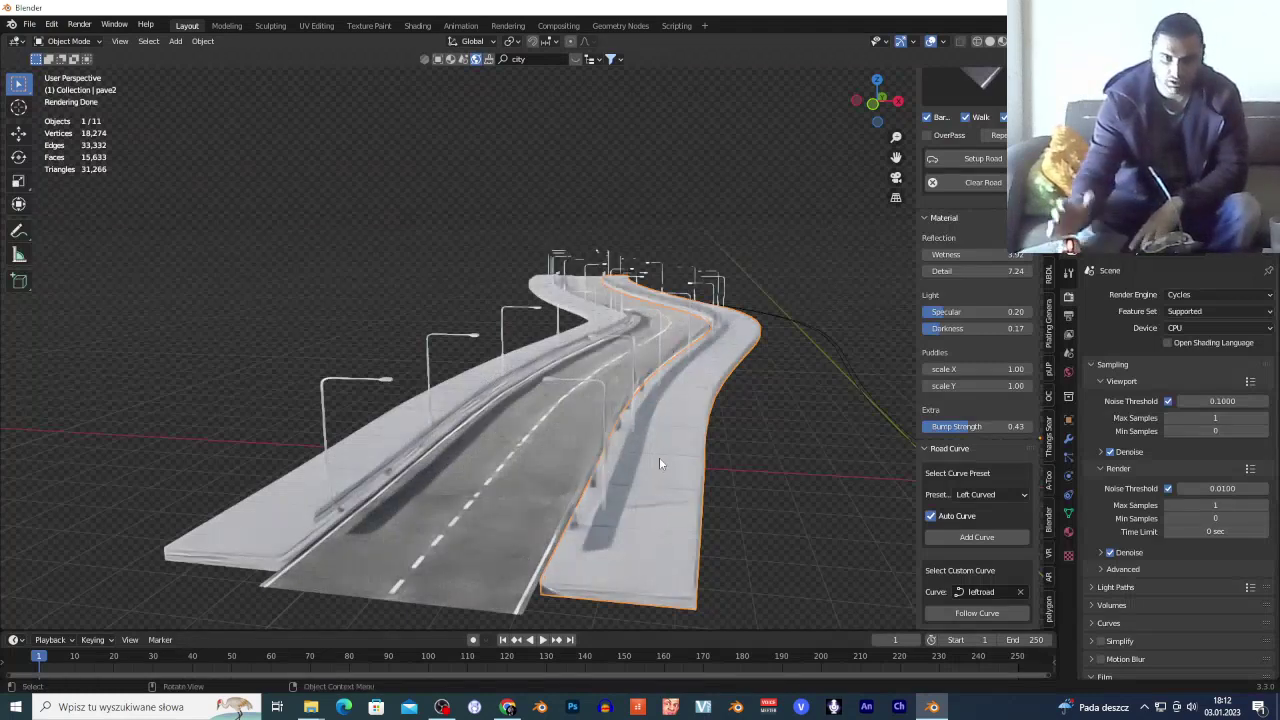
scroll(986, 534, "down", 1)
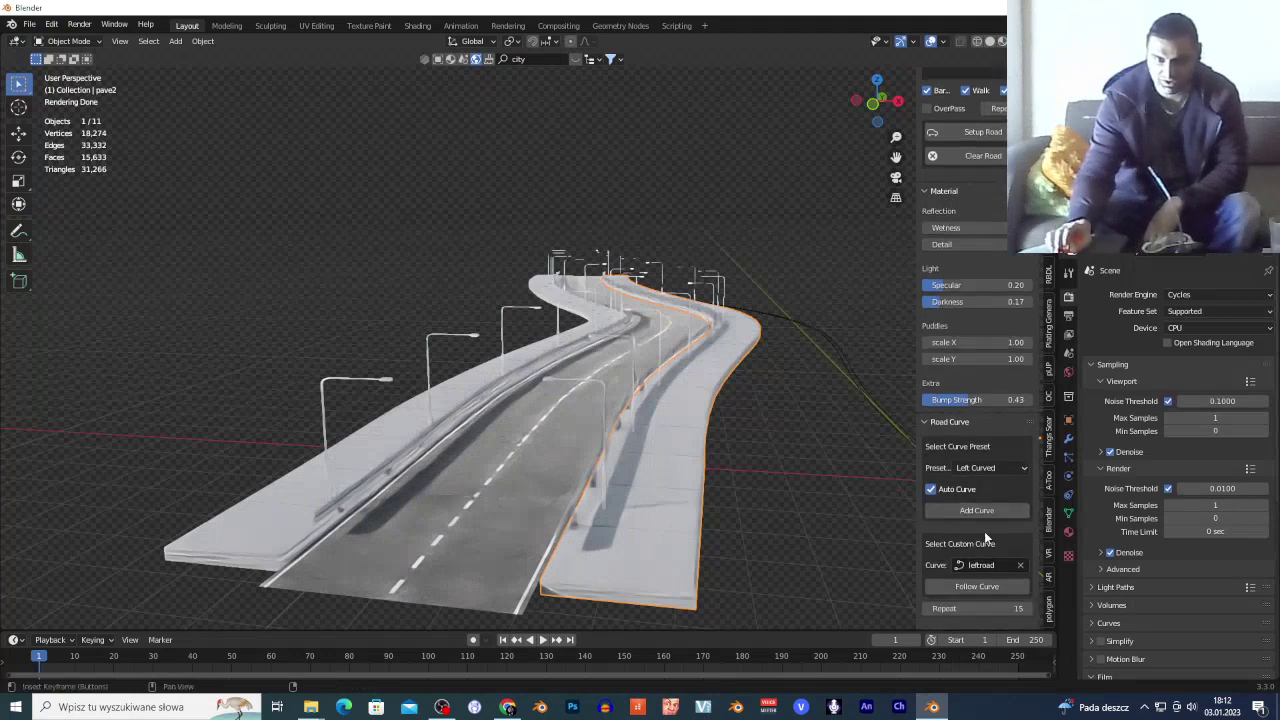
scroll(966, 546, "up", 4)
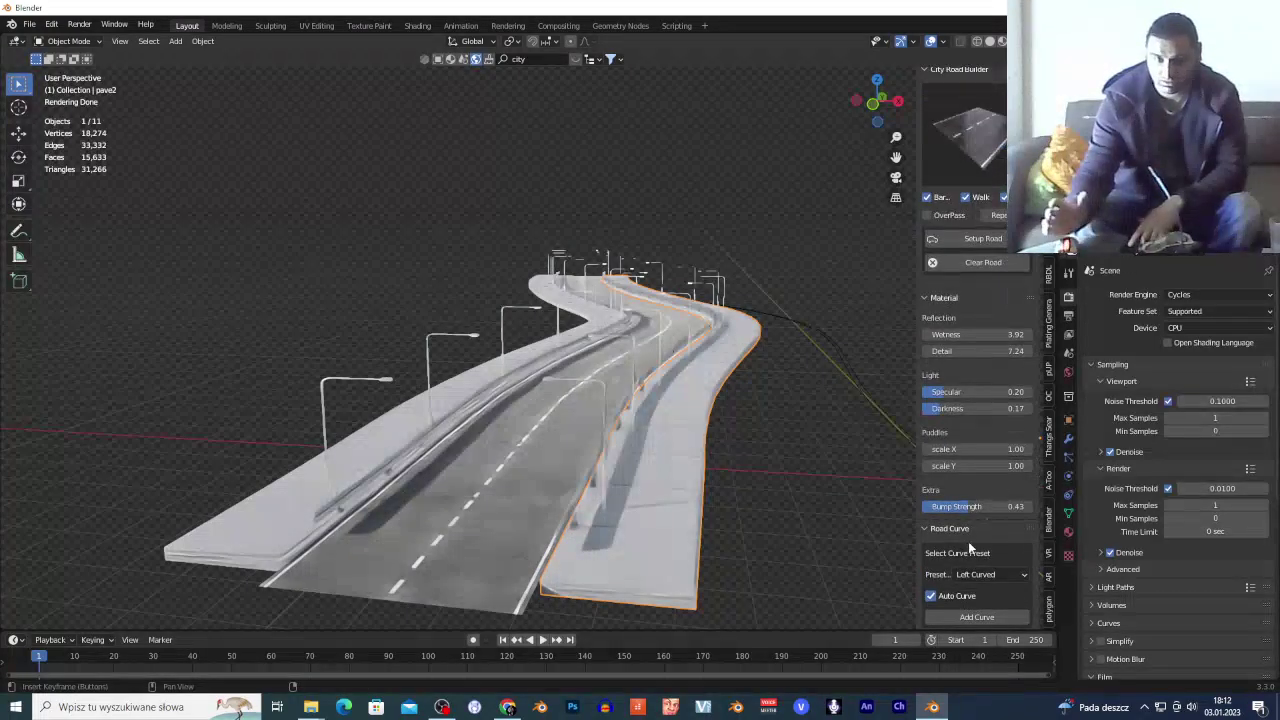
scroll(965, 532, "up", 1)
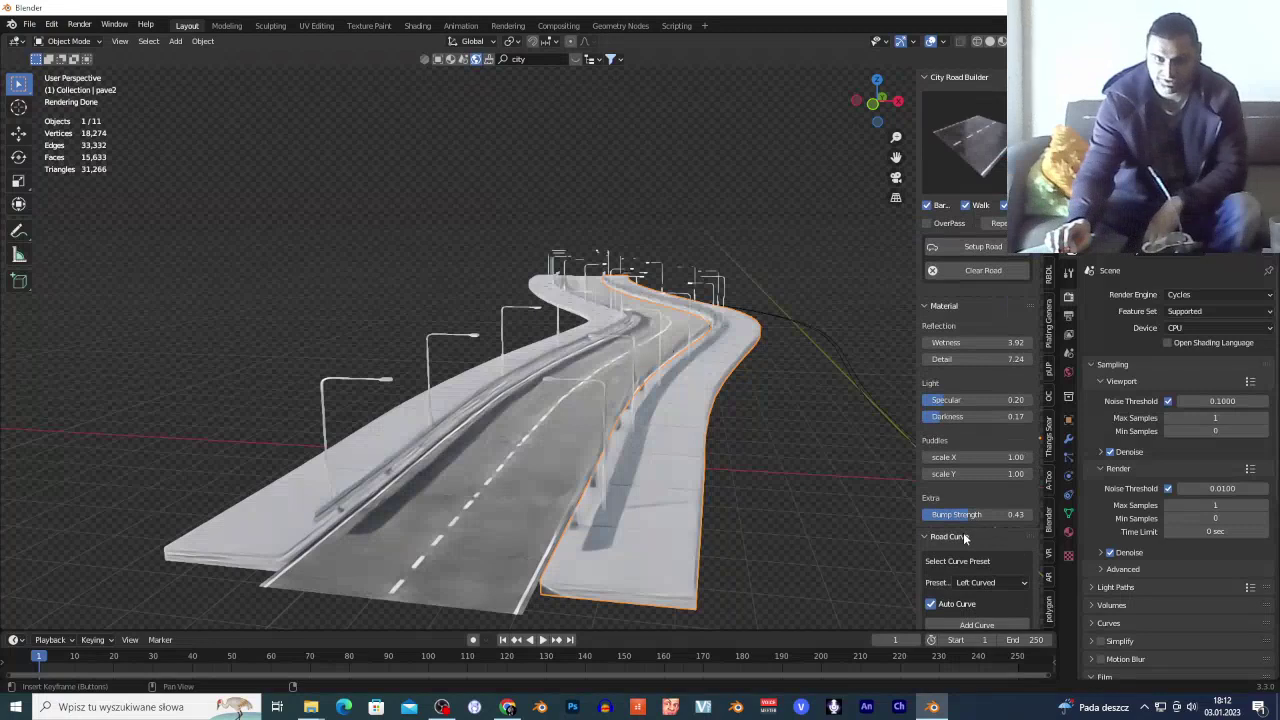